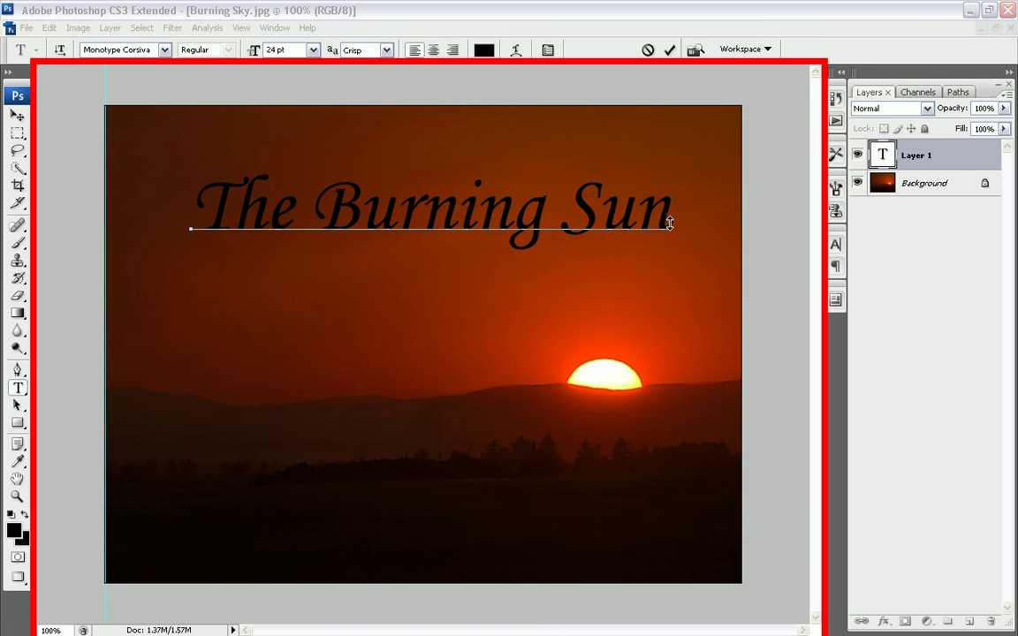
- Shift 'The Burning Sun' title down and left, then bring up its Blending Options layer style
left_click_drag(227, 204, 669, 207)
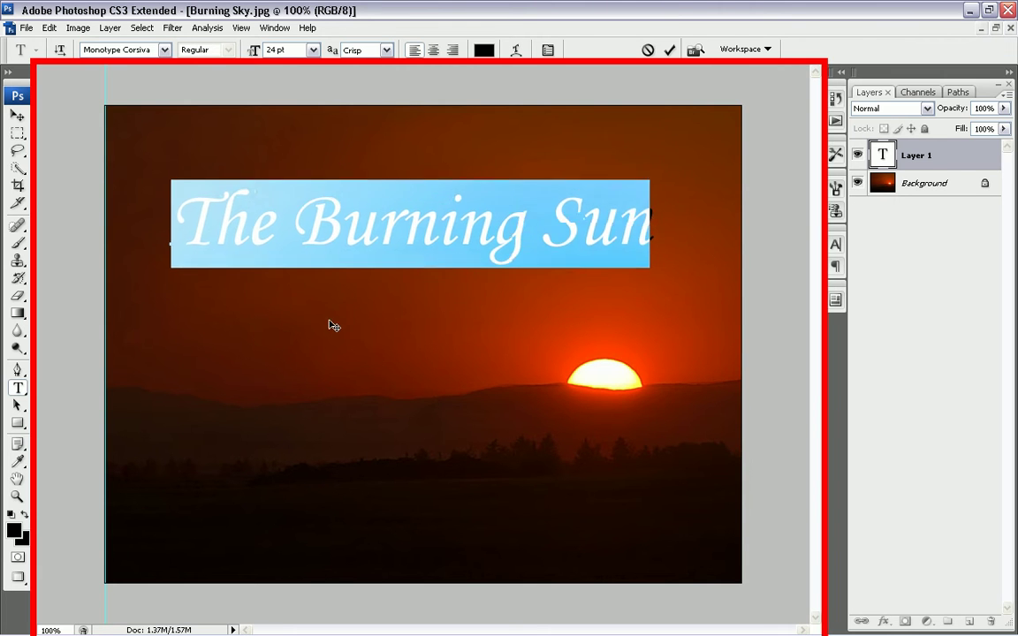
left_click_drag(299, 297, 268, 355)
left_click(110, 28)
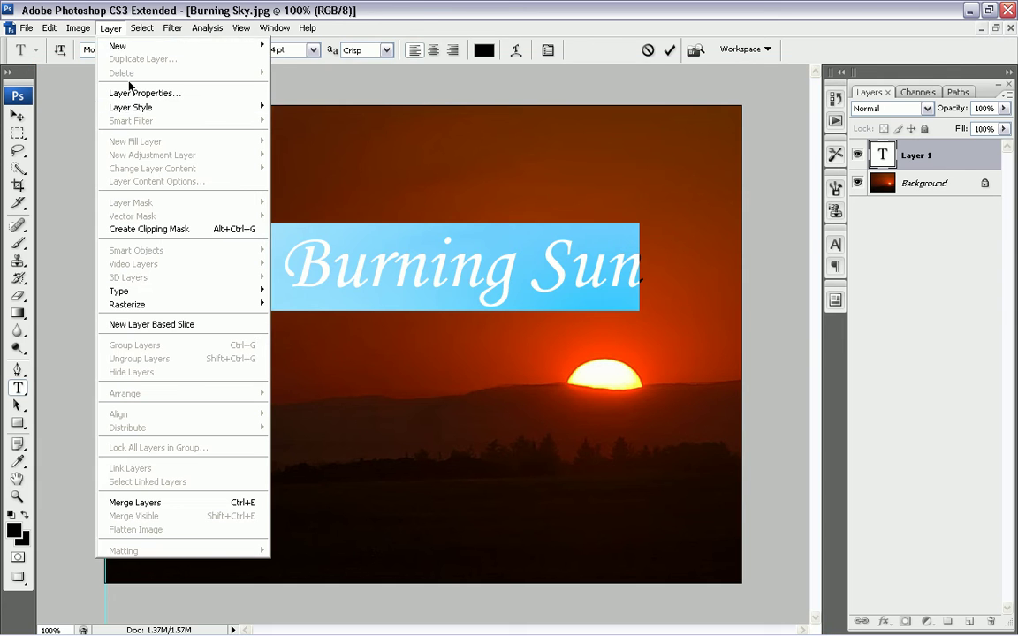
left_click(292, 105)
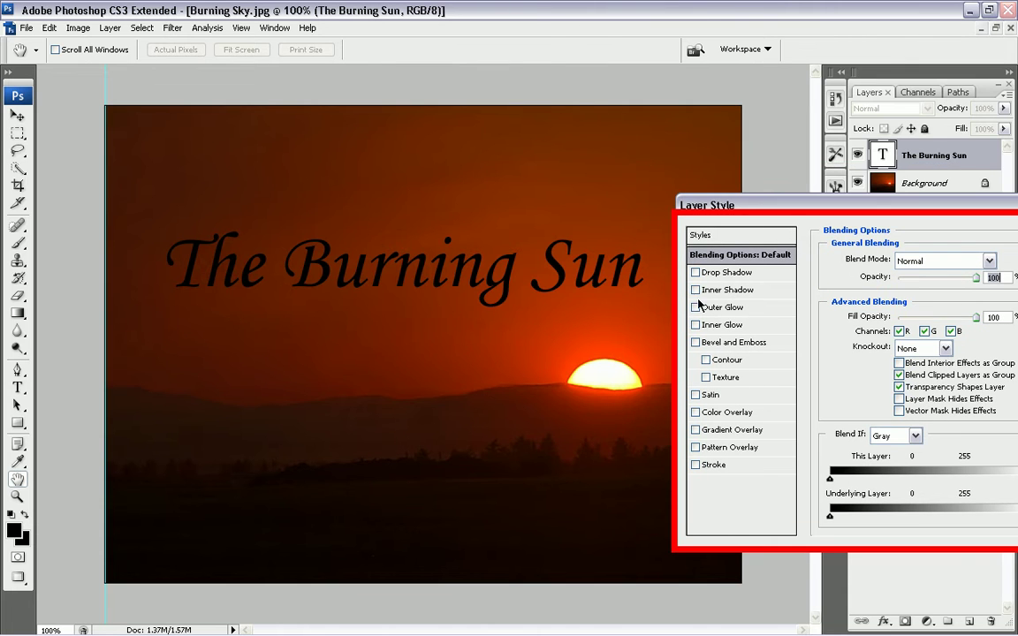
- Enable Outer Glow and Bevel and Emboss on the title, and increase the bevel Depth
left_click(696, 291)
left_click(695, 290)
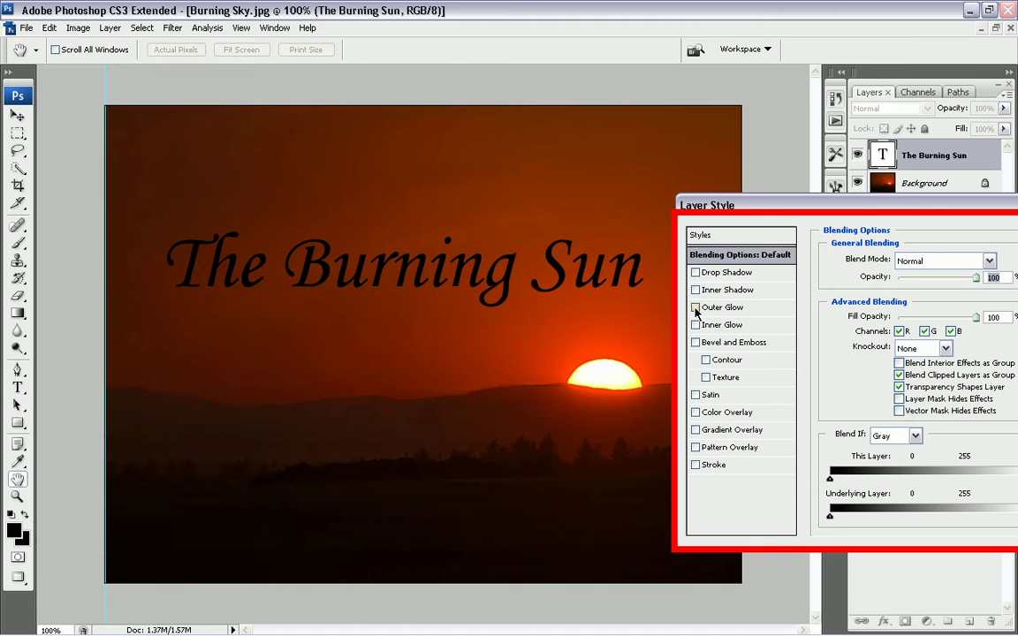
left_click(695, 308)
left_click(696, 343)
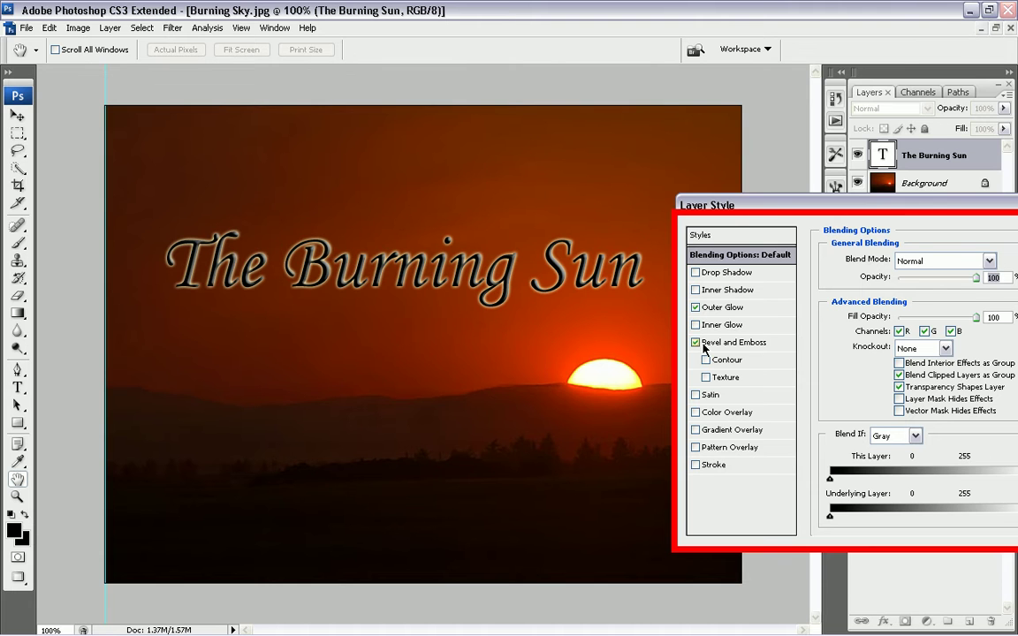
left_click(756, 345)
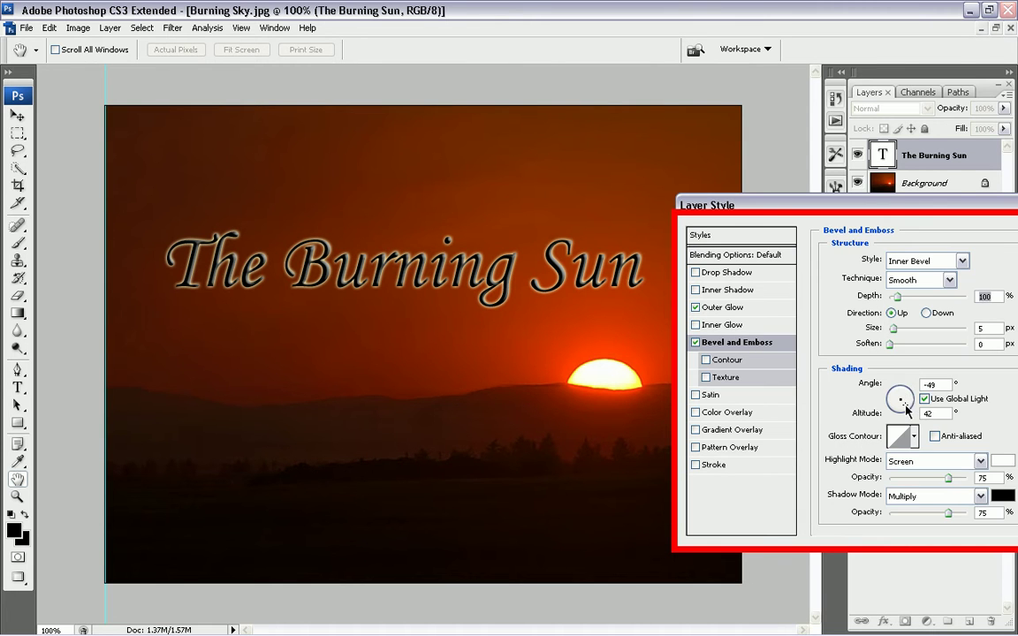
key("Tab")
key("Tab")
key("Tab")
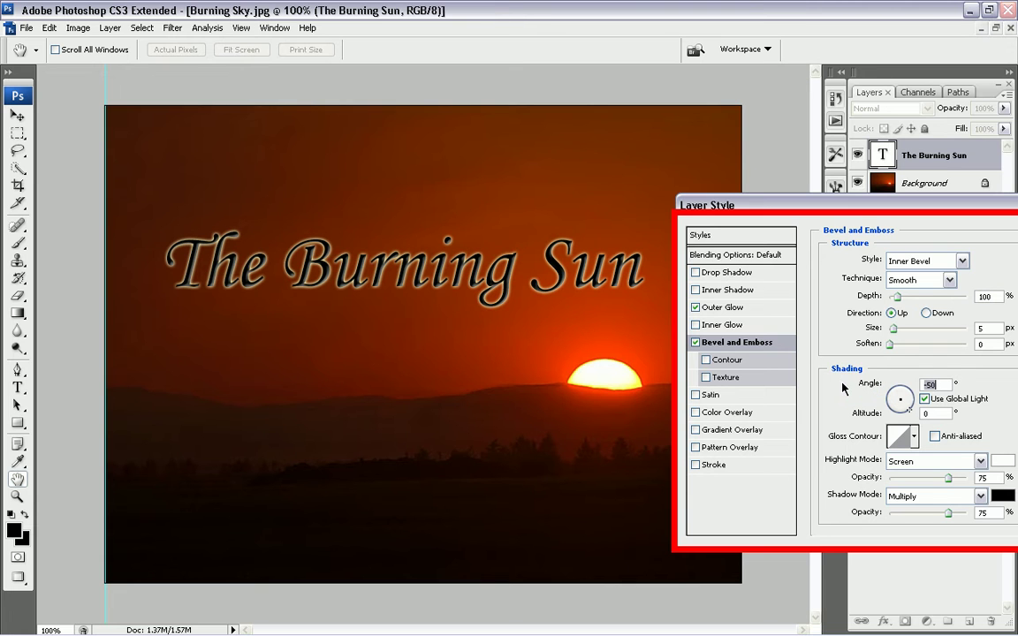
mouse_move(895, 296)
left_mouse_down()
mouse_move(925, 298)
mouse_move(916, 298)
left_mouse_up()
- Make the outer glow a saturated yellow with wider Spread, and apply the styles
left_click(735, 309)
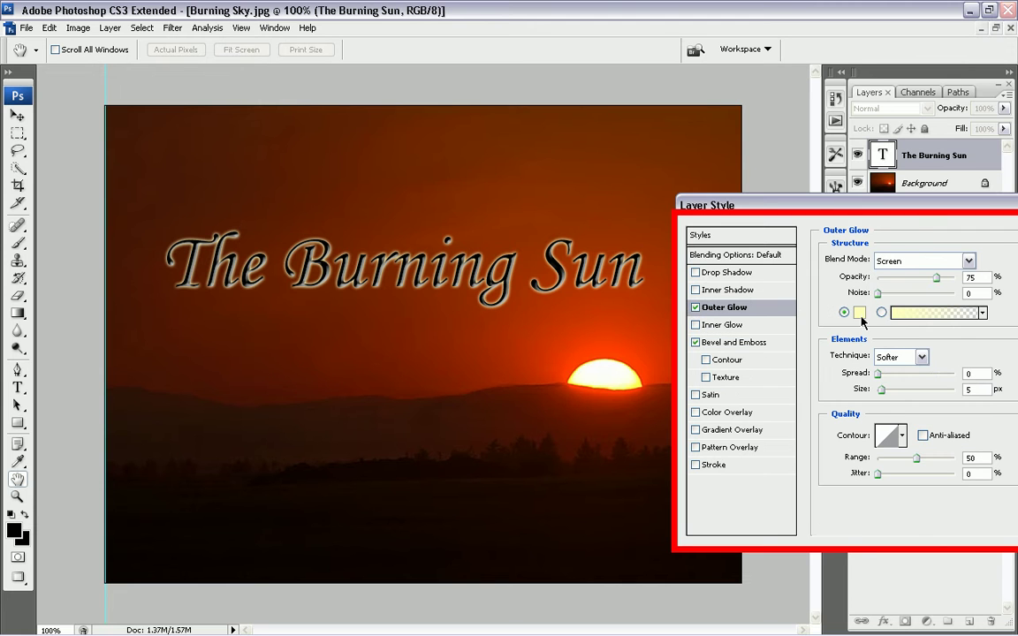
left_click(858, 311)
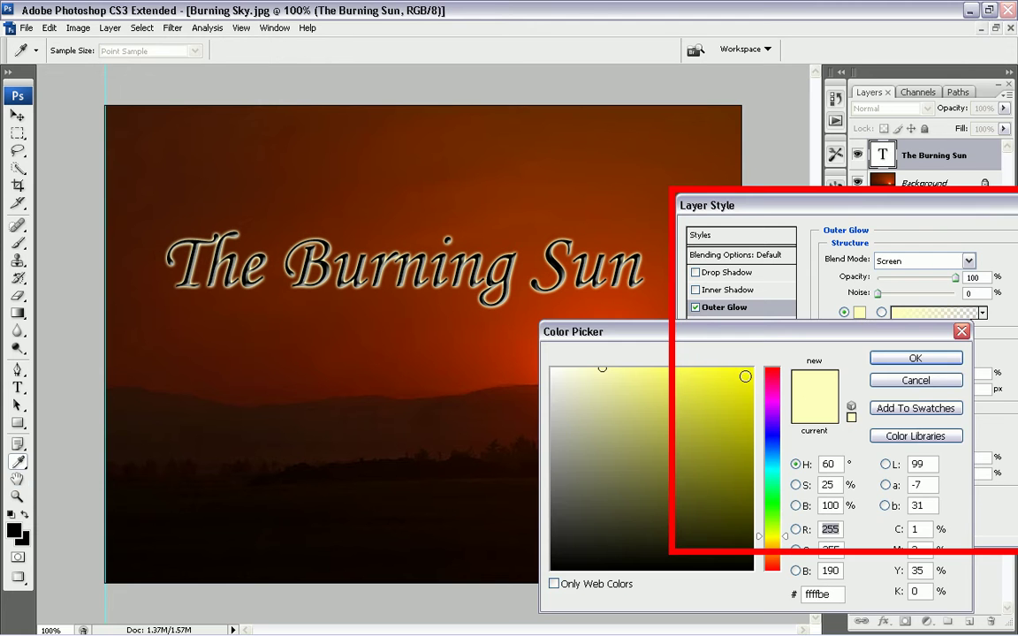
left_click(752, 368)
left_click(915, 357)
mouse_move(888, 374)
left_mouse_down()
mouse_move(897, 371)
mouse_move(887, 394)
left_mouse_up()
left_click_drag(977, 204, 824, 198)
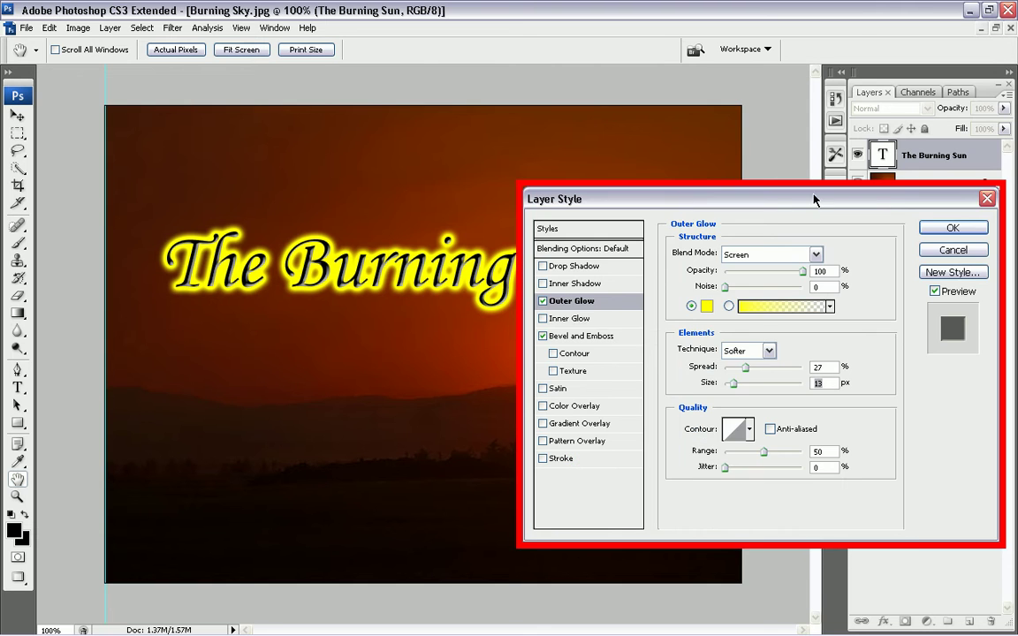
left_click(935, 227)
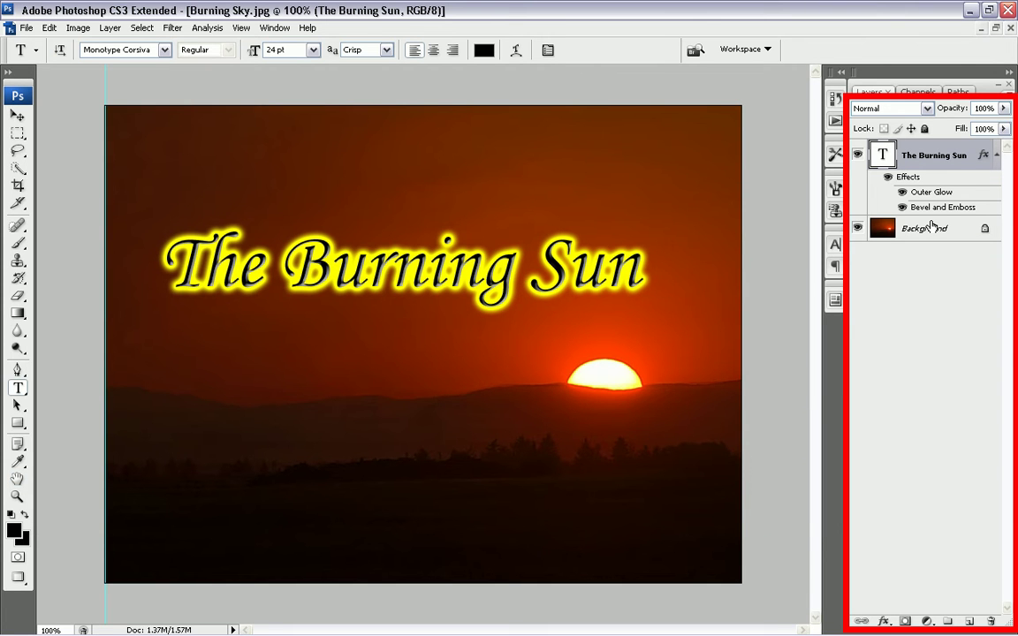
- Save the document as Burning Sky2.psd in Photoshop format, confirming the Format Options
left_click(27, 28)
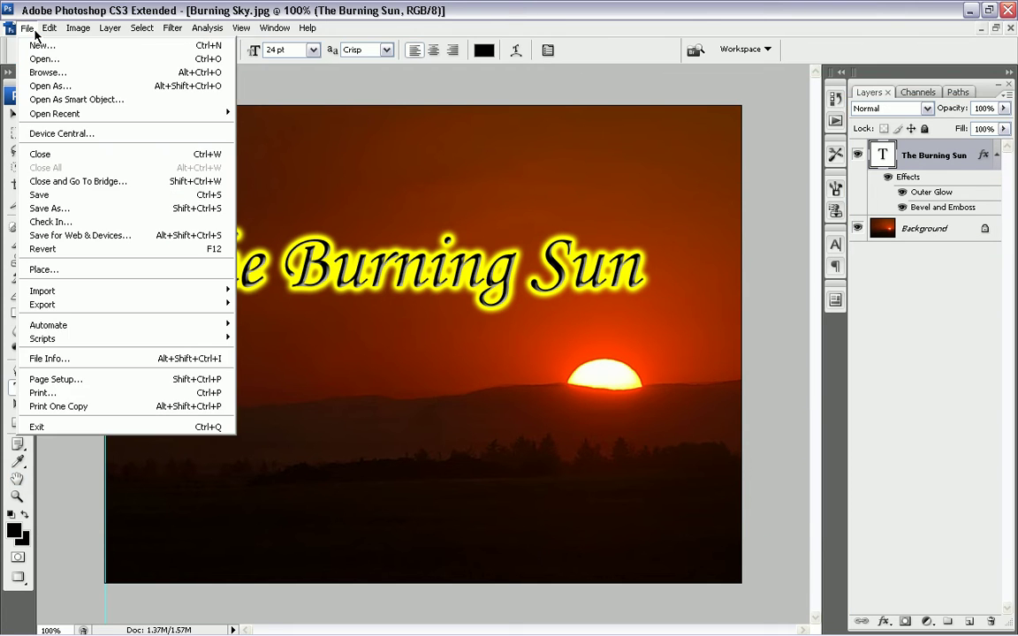
left_click(88, 207)
left_click(482, 340)
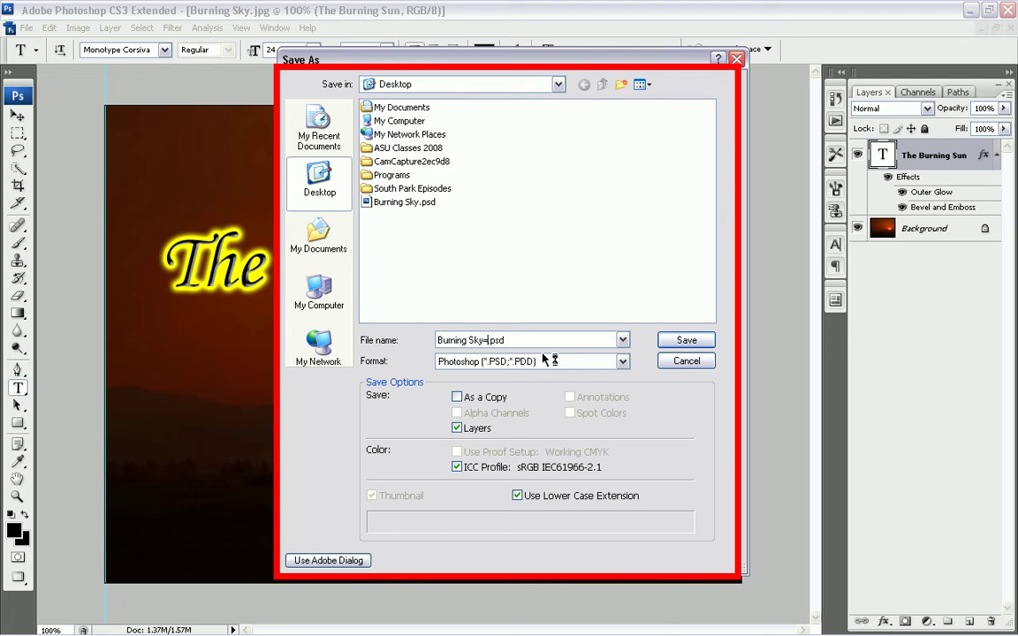
type("-")
key("BackSpace")
key("BackSpace")
key("BackSpace")
type("k")
key("BackSpace")
type("y")
left_click(683, 340)
key("Return")
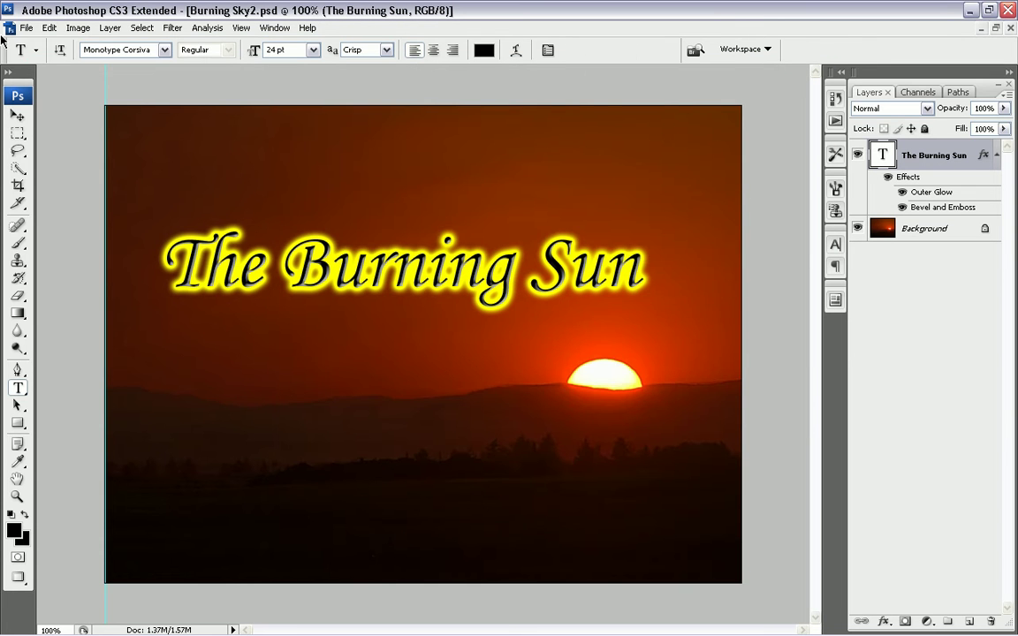
- Save a JPEG copy named Burning Sky-bg.jpg at maximum quality 12
left_click(27, 28)
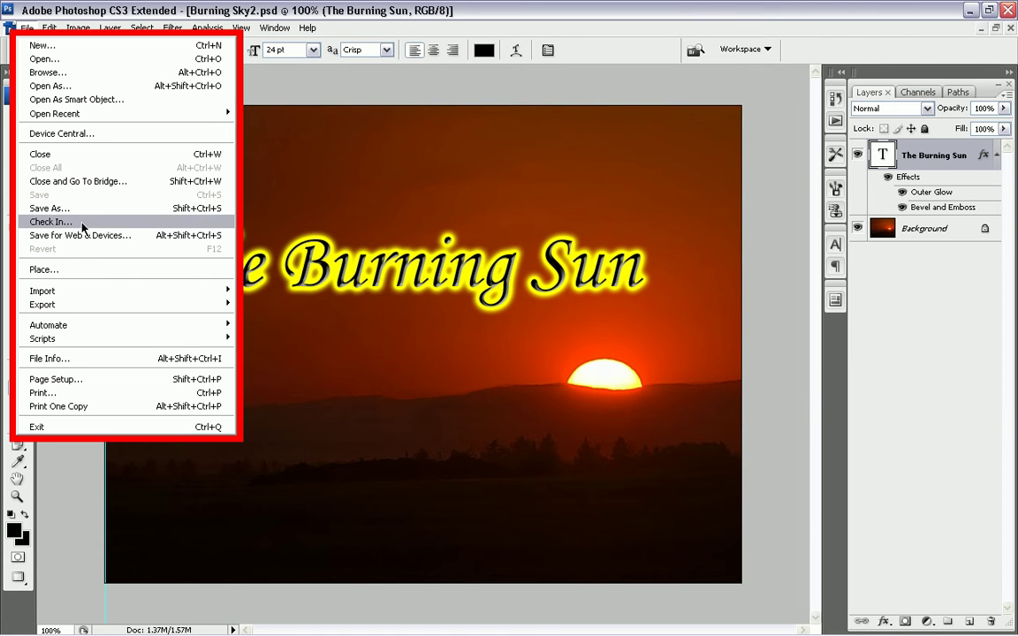
left_click(71, 191)
left_click(484, 362)
left_click(493, 449)
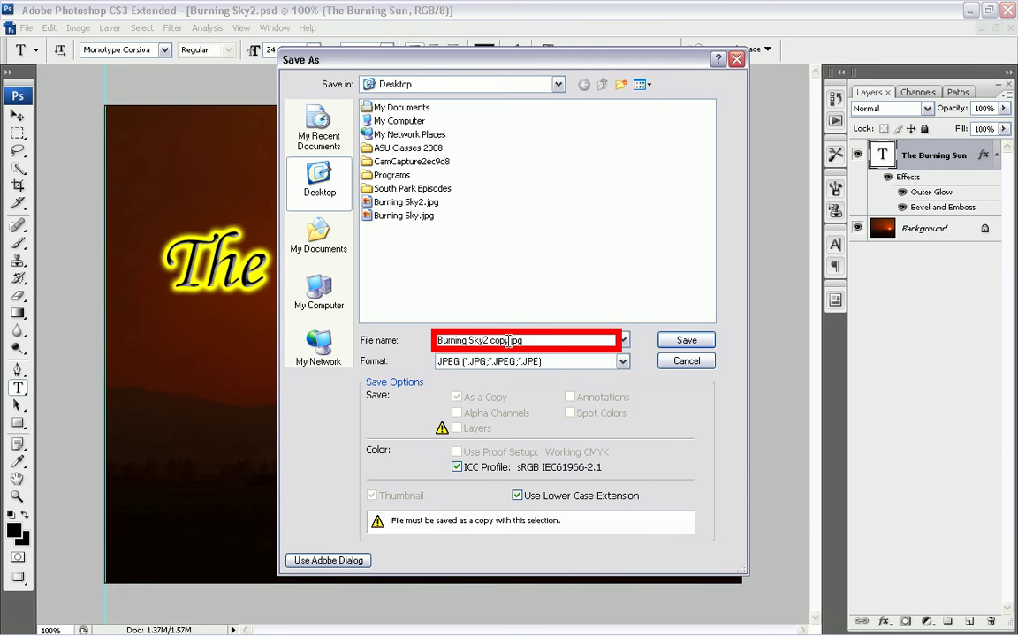
key("BackSpace")
key("BackSpace")
key("BackSpace")
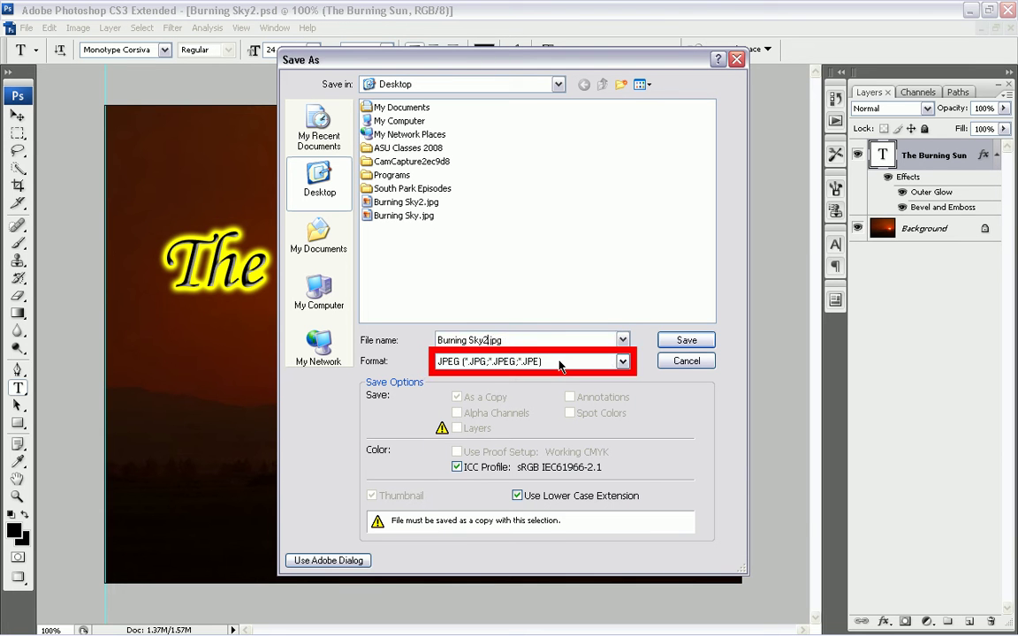
type("bg")
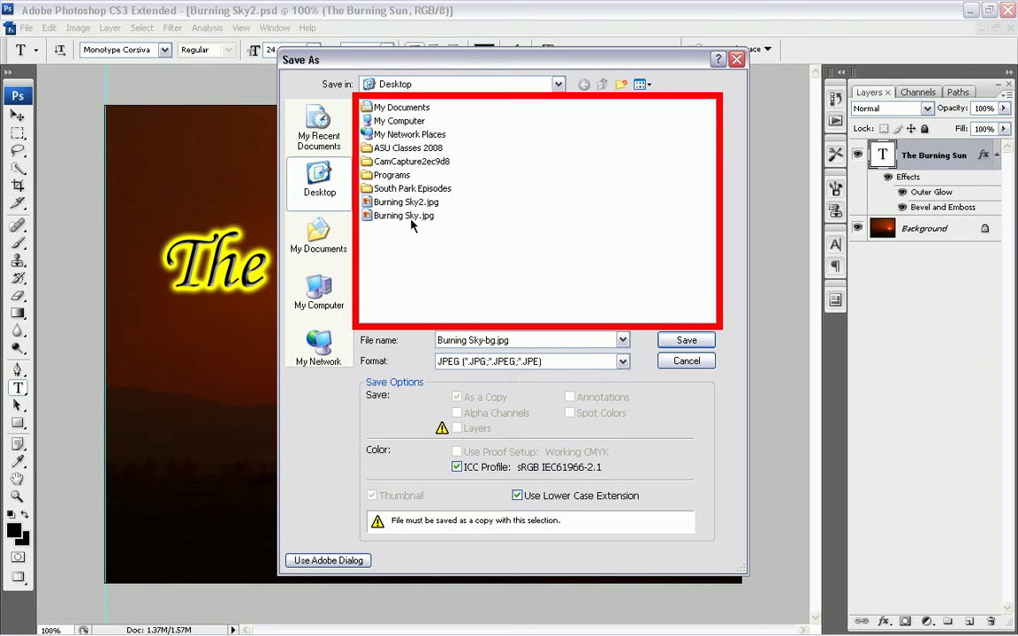
left_click(686, 341)
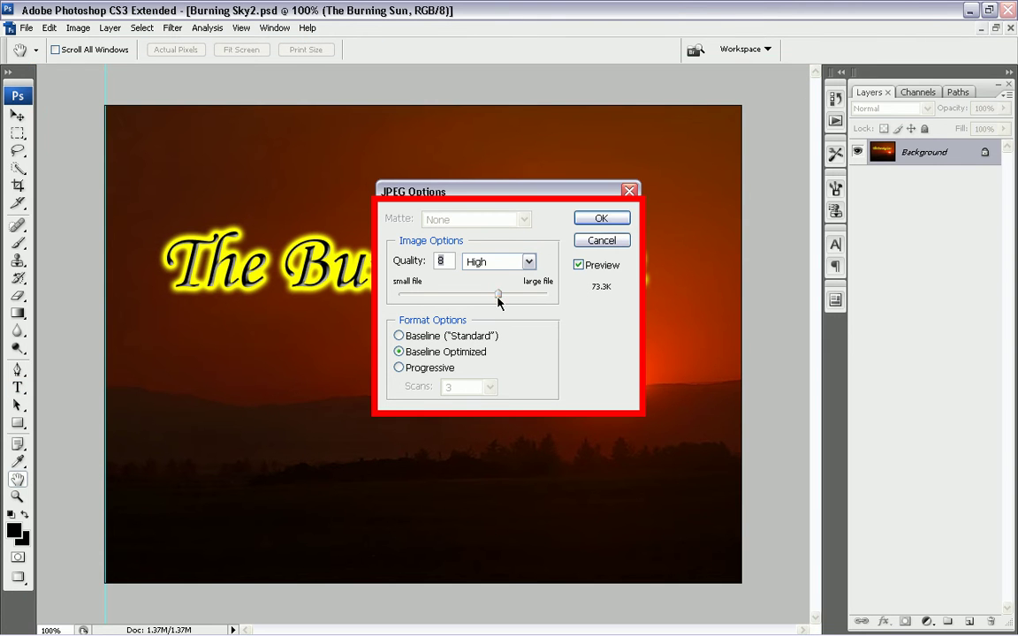
left_click_drag(497, 294, 548, 294)
left_click(600, 220)
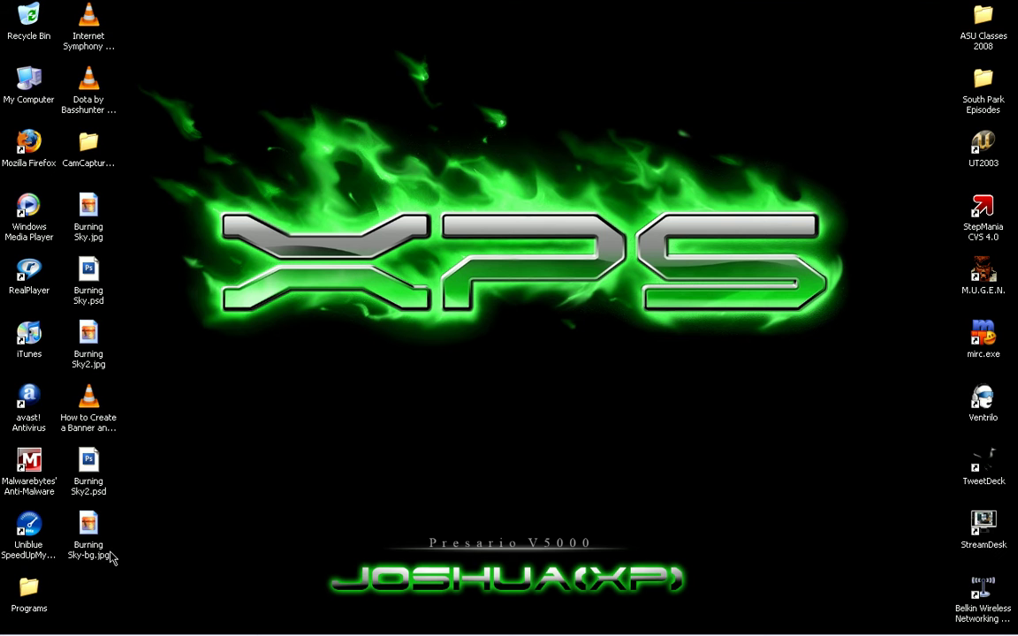
- Arrange Burning Sky-bg.jpg and Burning Sky2.jpg on the desktop and preview each image
mouse_move(101, 548)
left_mouse_down()
mouse_move(150, 528)
mouse_move(203, 305)
left_mouse_up()
left_click_drag(89, 332, 327, 295)
double_click(327, 296)
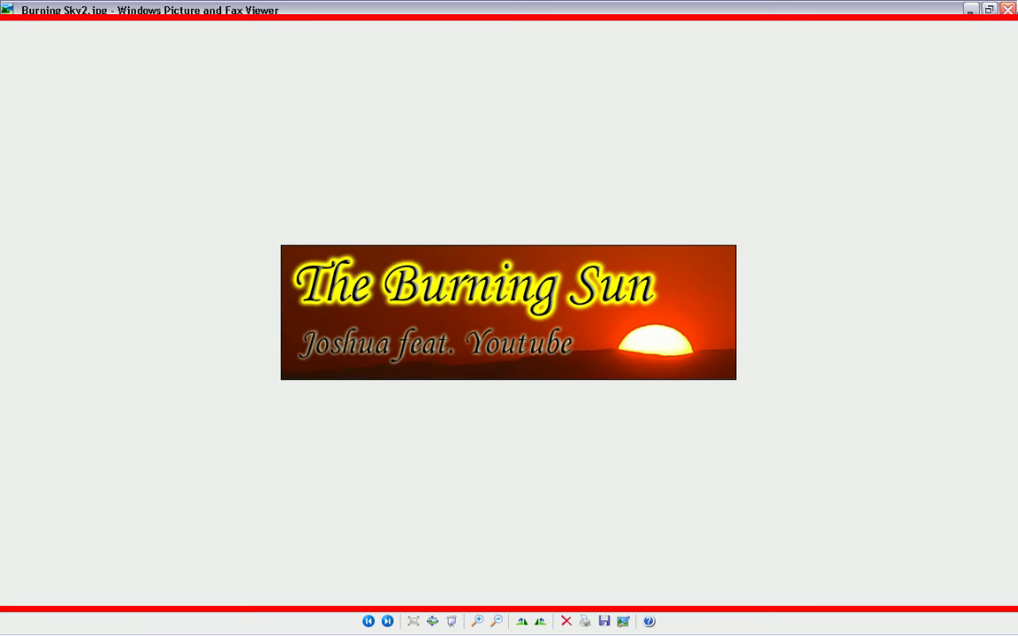
key("alt+F4")
double_click(212, 369)
key("alt+F4")
- Rename Burning Sky2.jpg to Burning Sky-bn.jpg and place Burning Sky-bg.jpg beside it
double_click(325, 270)
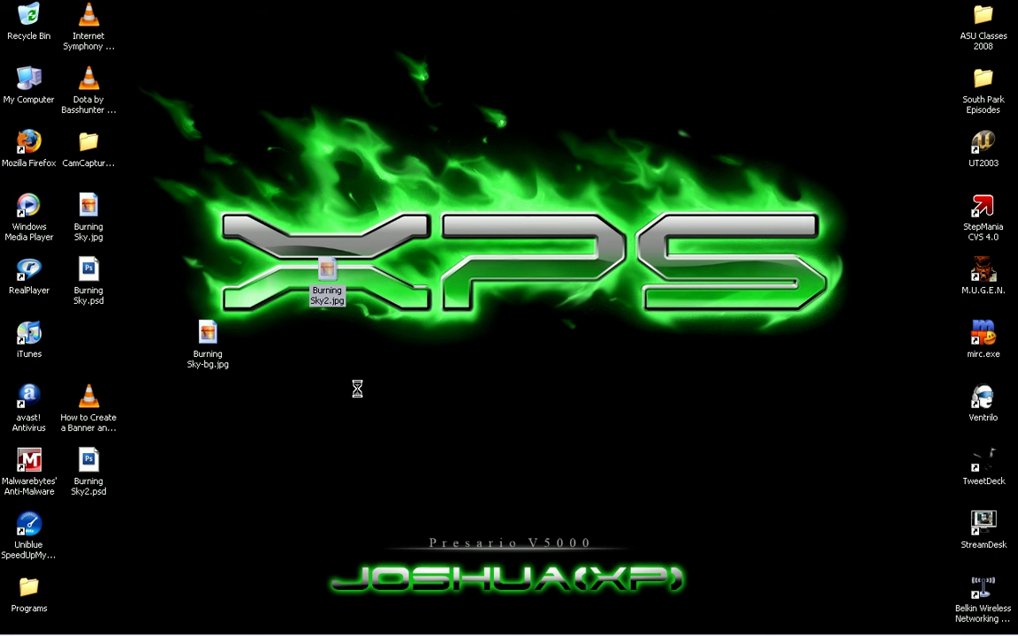
key("shift+F10")
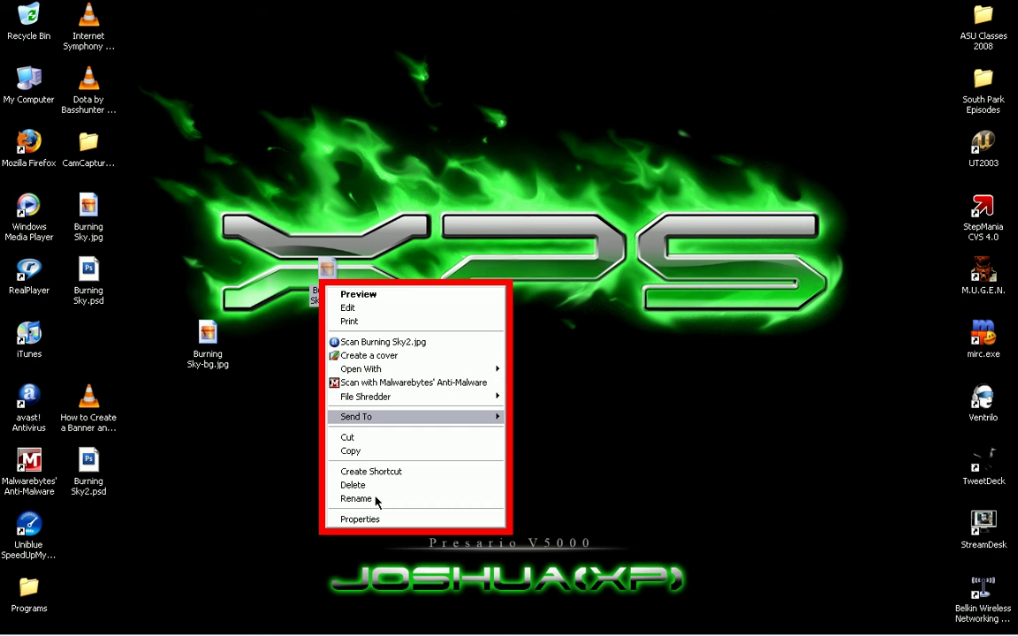
left_click(353, 500)
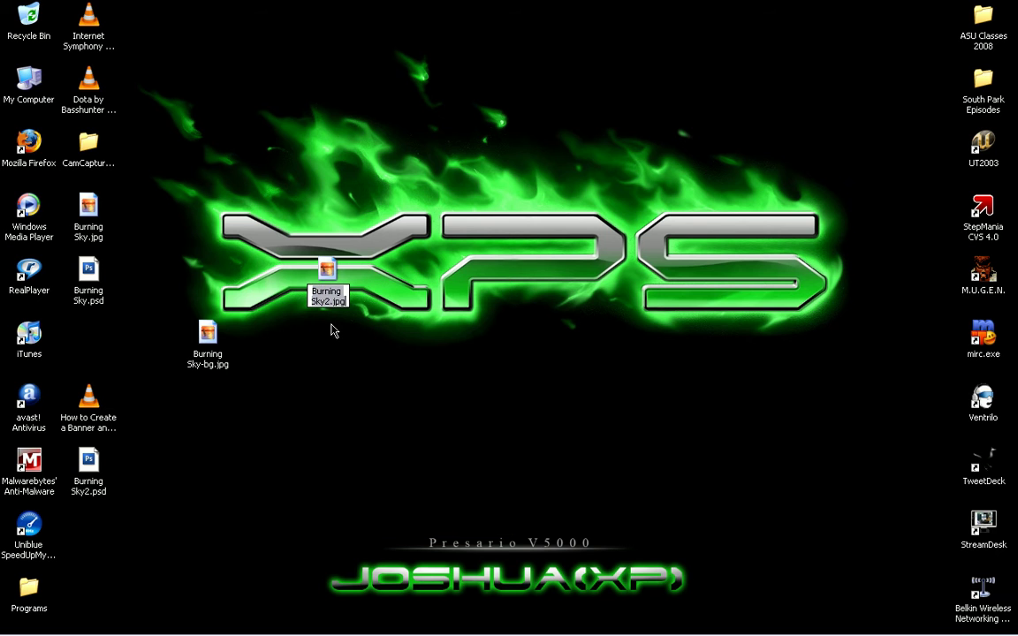
key("Left")
key("Left")
key("Left")
key("BackSpace")
type("-bg")
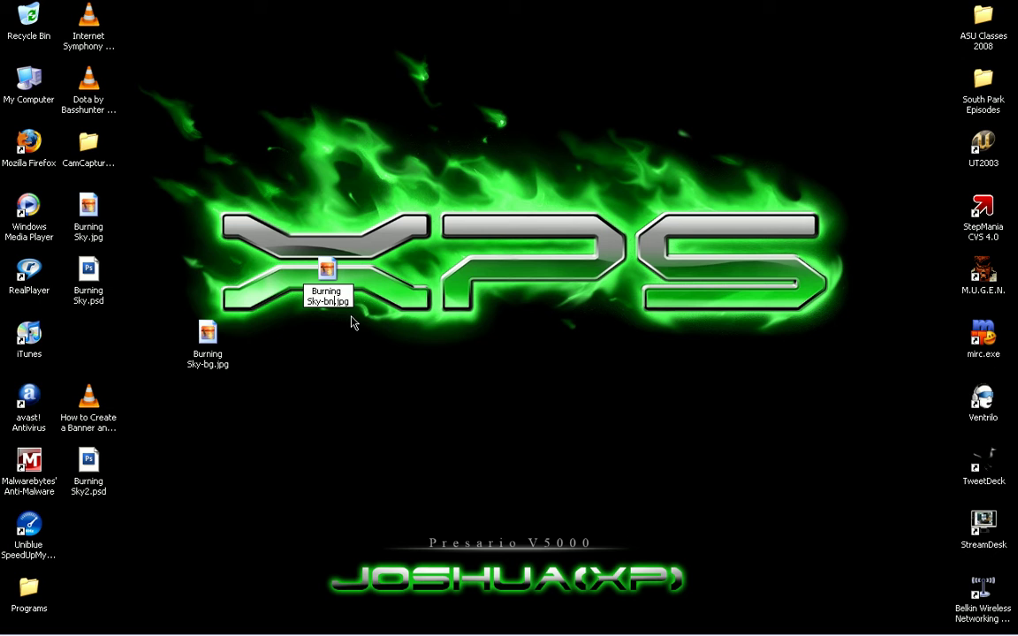
key("Return")
left_click_drag(208, 336, 389, 283)
- Create a new desktop folder named Burning Sky
right_click(519, 475)
mouse_move(583, 562)
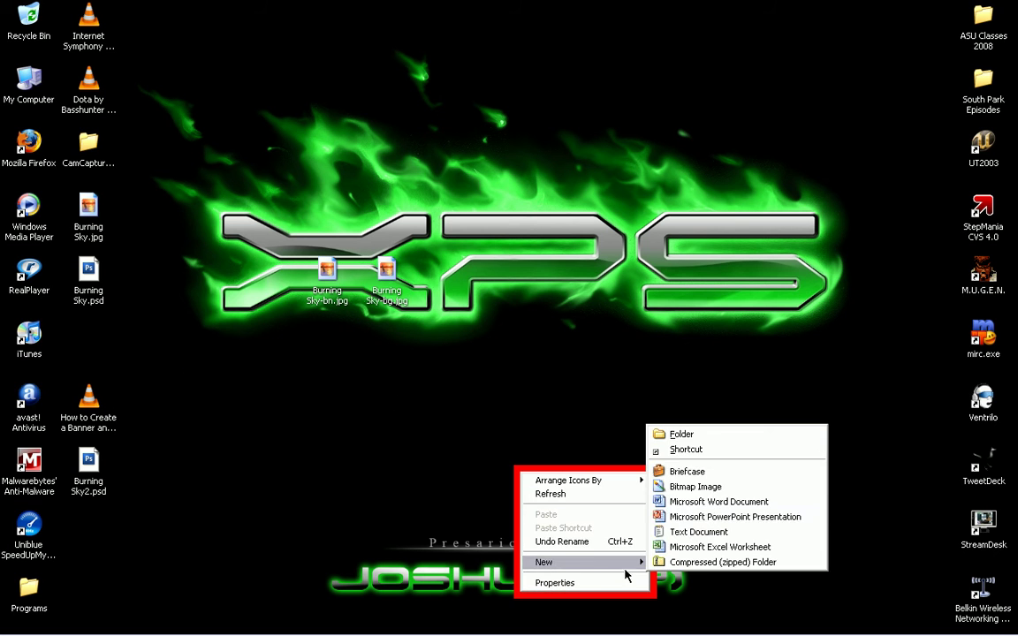
left_click(687, 433)
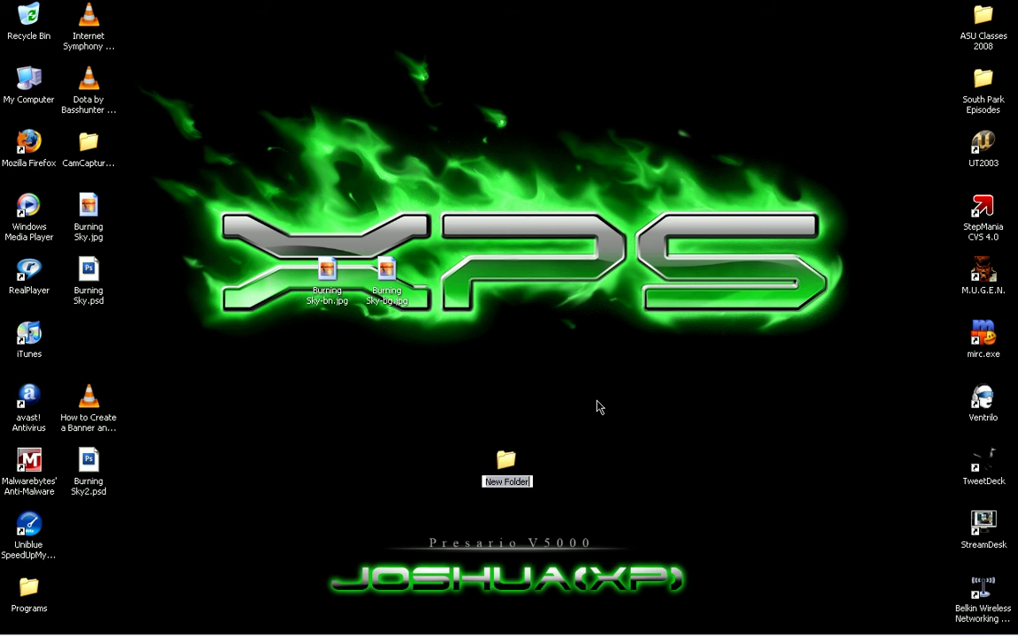
key("BackSpace")
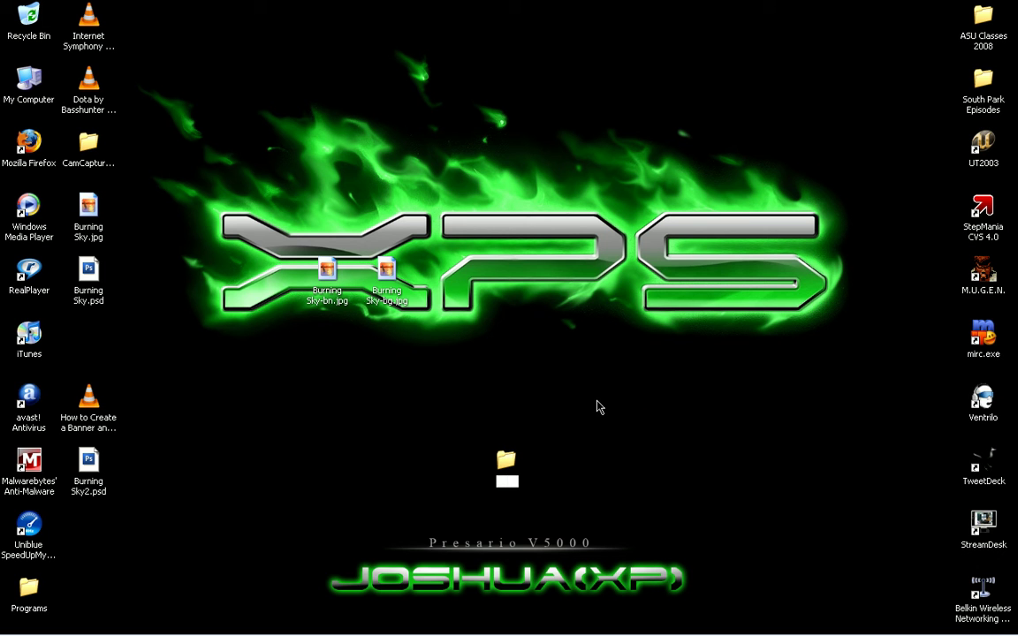
type("Burning Sky")
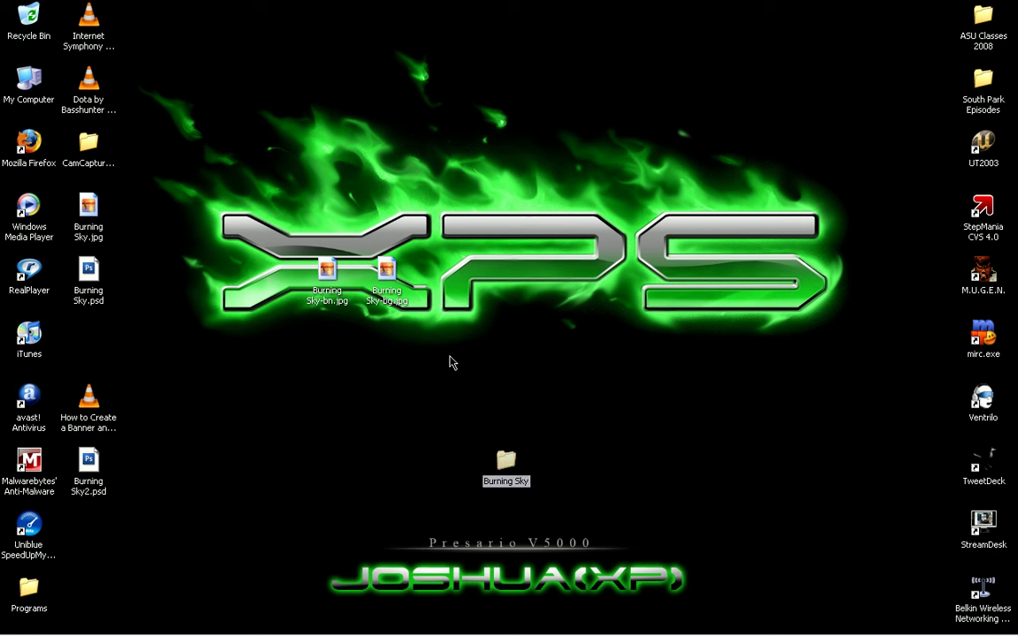
- Move both Burning Sky images into the new folder and review them there
mouse_move(492, 358)
left_mouse_down()
mouse_move(333, 258)
mouse_move(506, 458)
left_mouse_up()
double_click(506, 458)
left_click(371, 451)
left_click(272, 446)
left_click(371, 451)
left_click(528, 481)
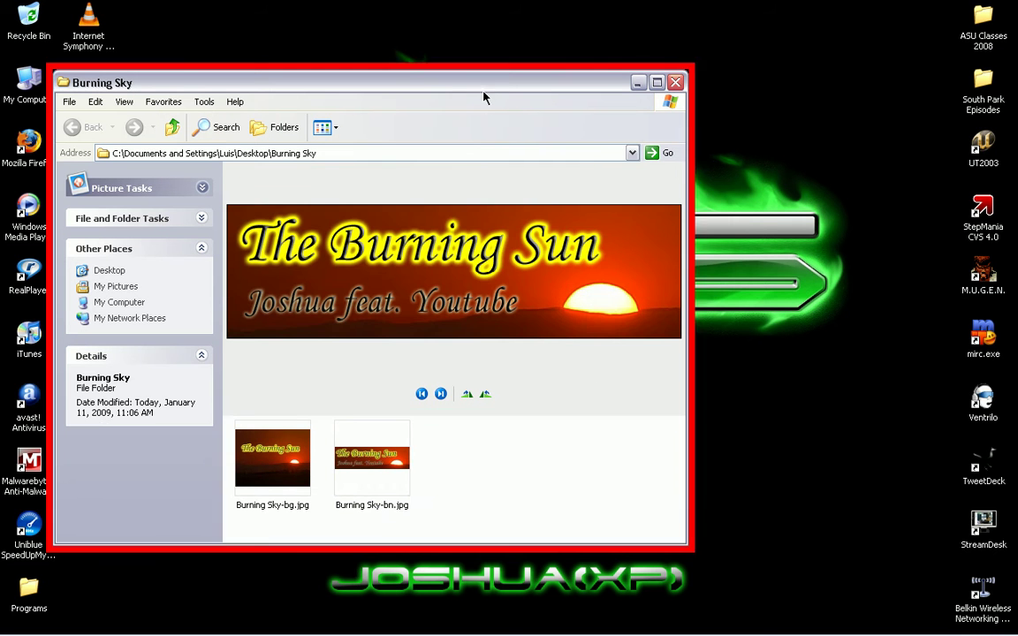
left_click_drag(429, 82, 571, 36)
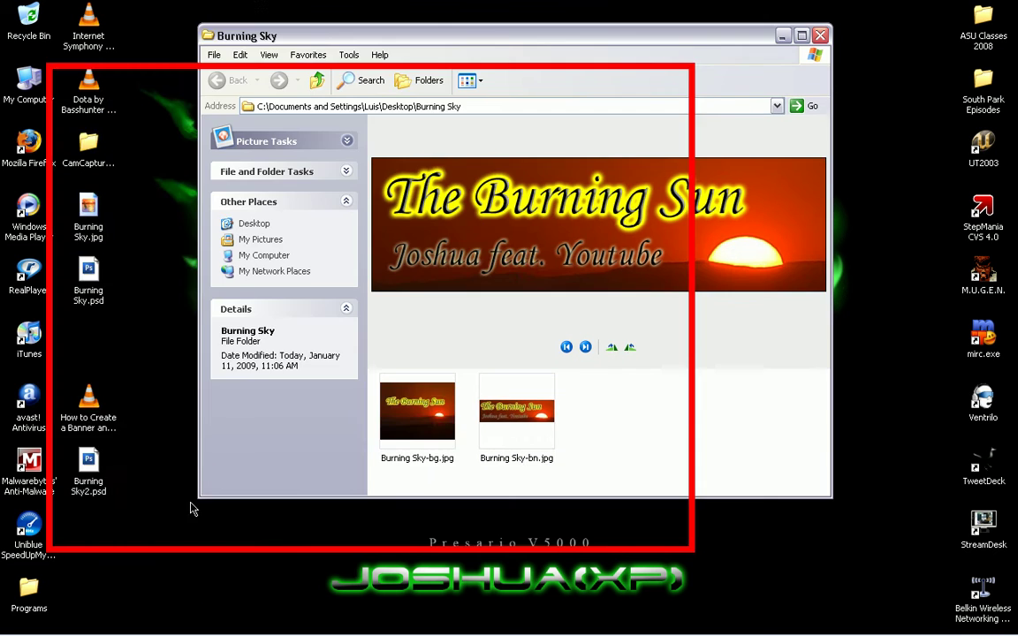
- Open the desktop Programs folder and select the NewDWI.dwi song file
double_click(24, 592)
scroll(415, 269, "down", 5)
scroll(442, 283, "down", 3)
scroll(459, 298, "down", 3)
scroll(459, 298, "down", 5)
scroll(415, 283, "down", 5)
left_click(441, 300)
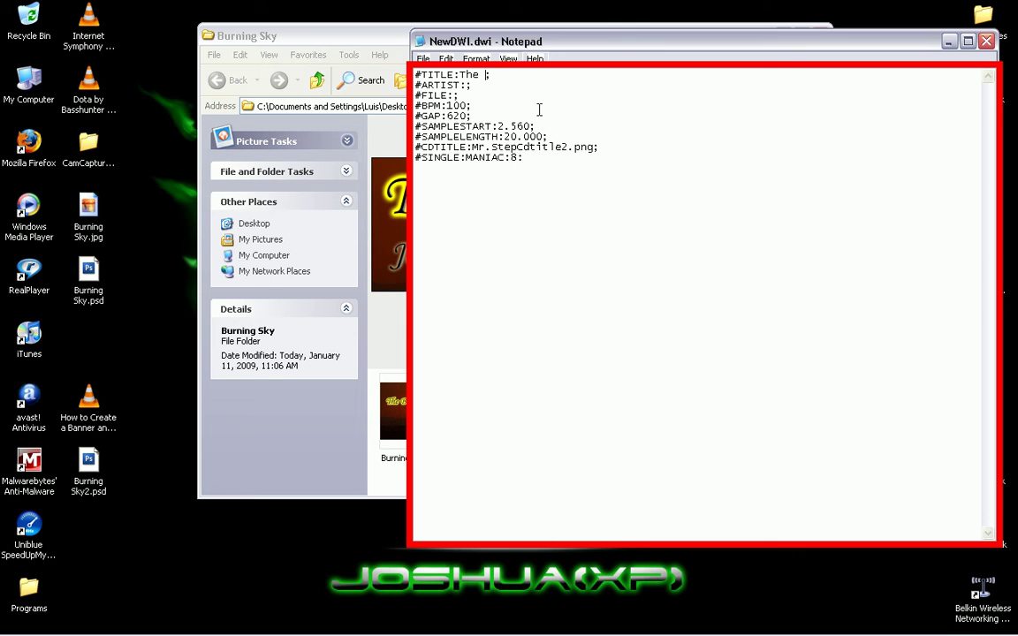
- Set NewDWI.dwi's #TITLE to 'The Burning Sky' and #ARTIST to 'Joshua feat.Youtube'
type("ing")
type("rning")
type("ky")
type(";")
left_click(466, 86)
type("Joshua f")
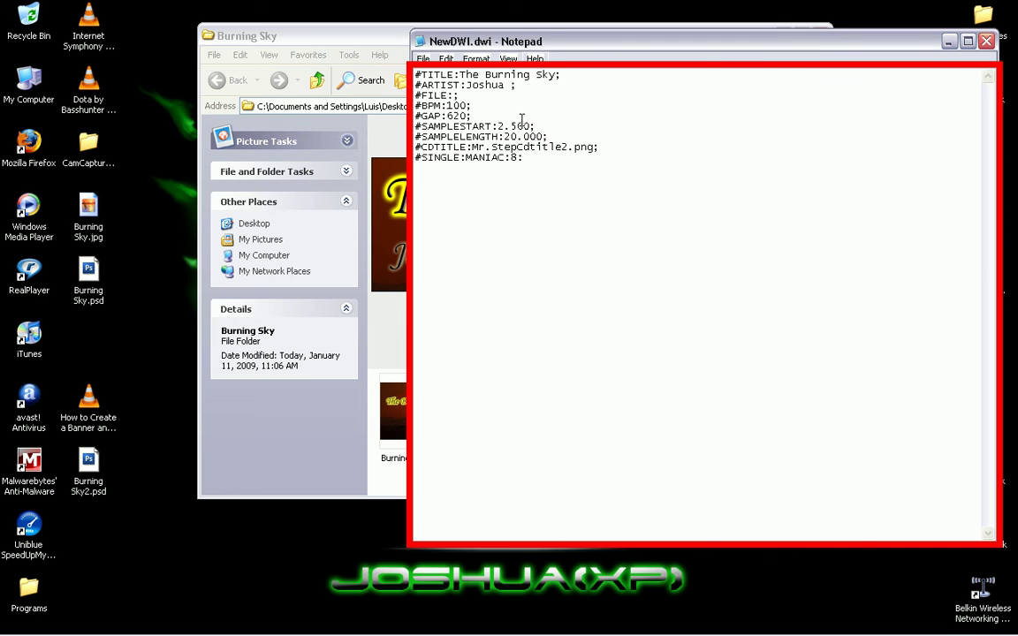
type("eat.Youtube")
left_click(275, 426)
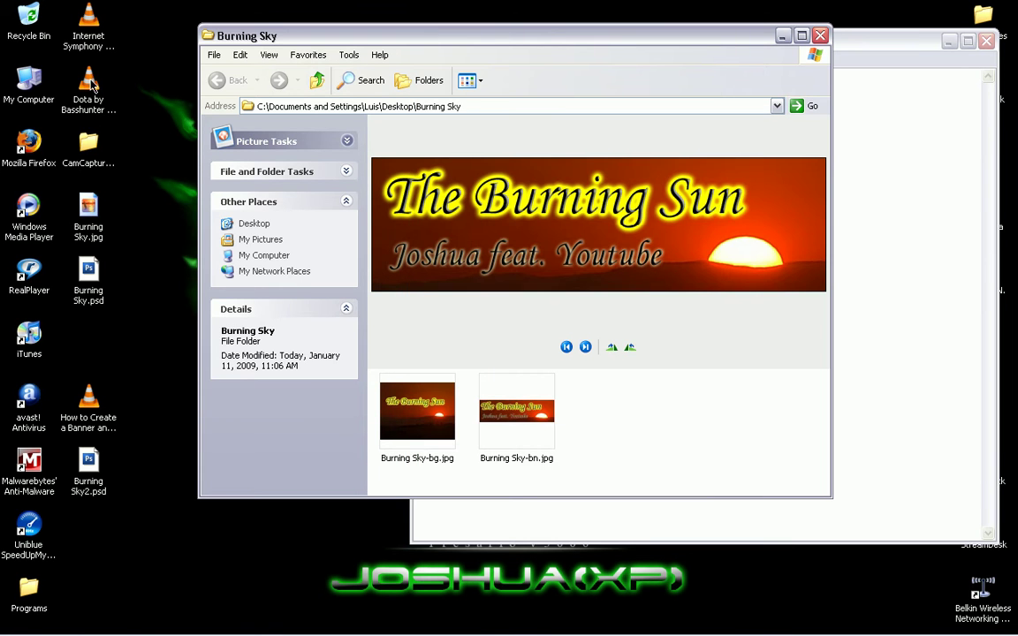
- Open the Programs folder and find john 5 - black widow of la porte.mp3
double_click(29, 588)
scroll(357, 425, "down", 10)
scroll(493, 391, "down", 5)
scroll(557, 377, "down", 8)
scroll(557, 378, "up", 5)
scroll(556, 378, "up", 5)
scroll(557, 377, "down", 5)
scroll(556, 378, "down", 8)
scroll(556, 377, "down", 5)
scroll(557, 377, "down", 3)
scroll(557, 377, "down", 10)
scroll(557, 378, "up", 15)
scroll(556, 377, "up", 5)
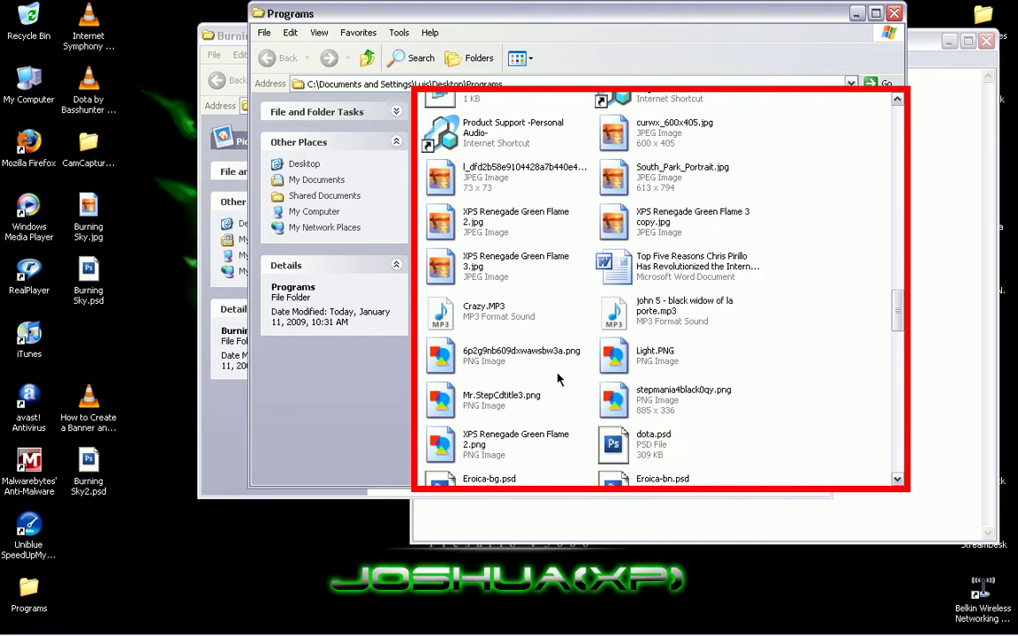
left_click(654, 311)
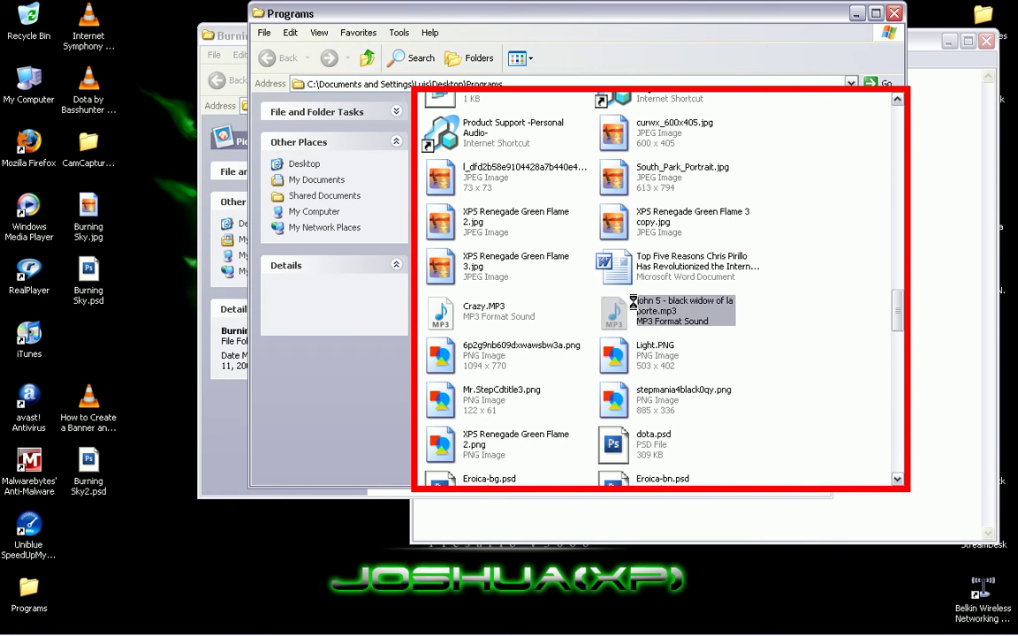
- Paste the mp3's file name onto NewDWI.dwi's #FILE line
right_click(651, 311)
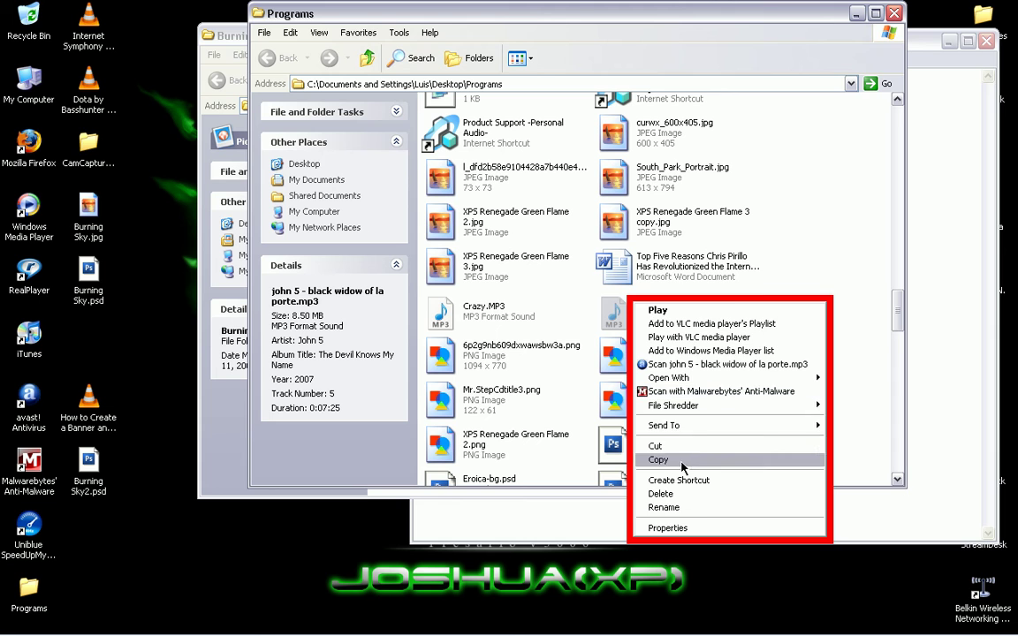
key("Escape")
left_click(921, 388)
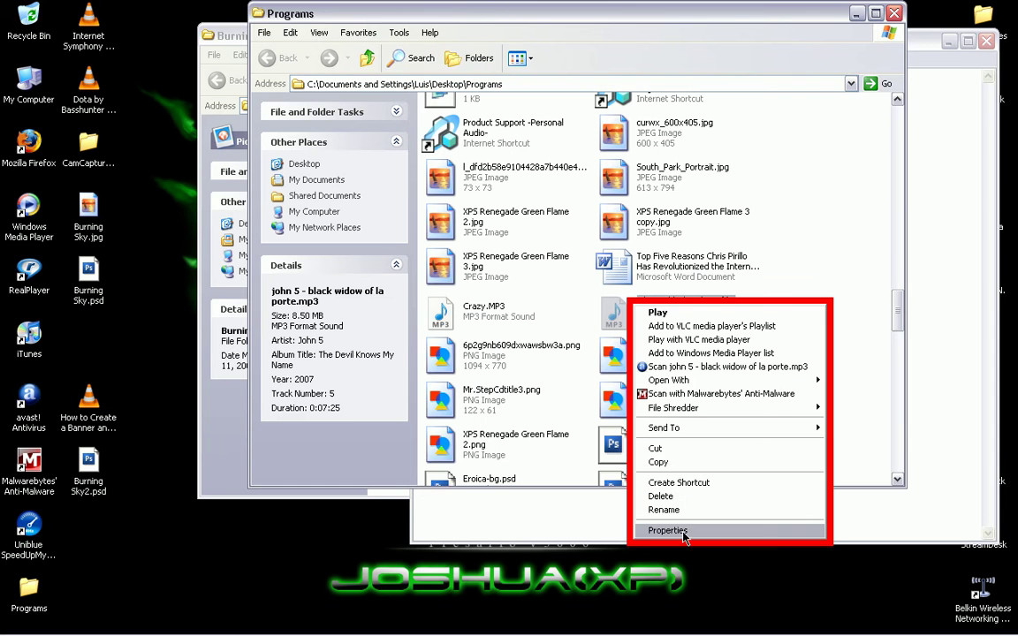
left_click(676, 509)
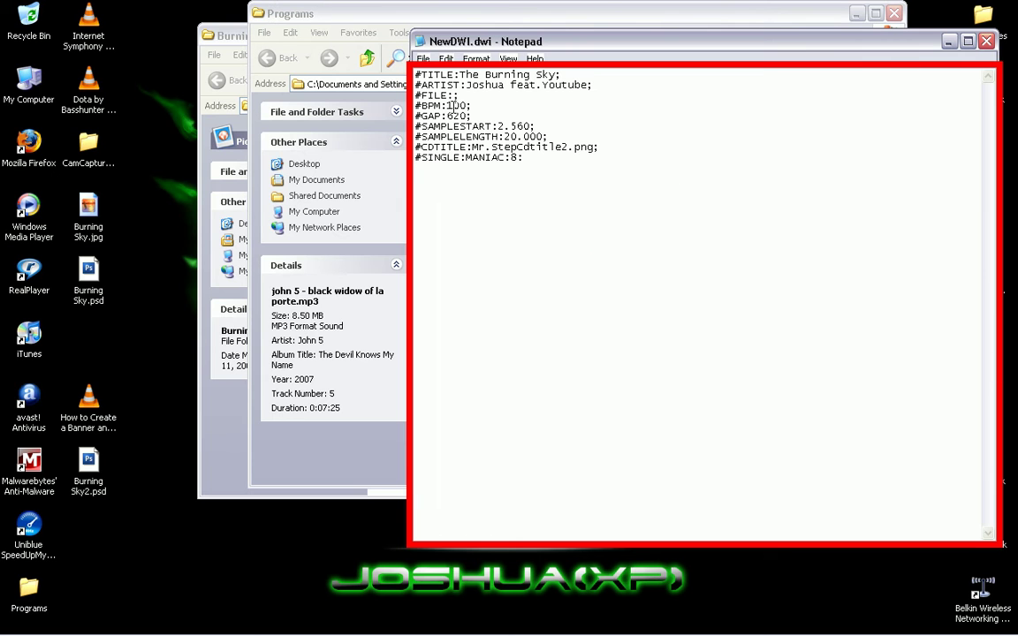
type("john 5 - black widow of la porte.mp3")
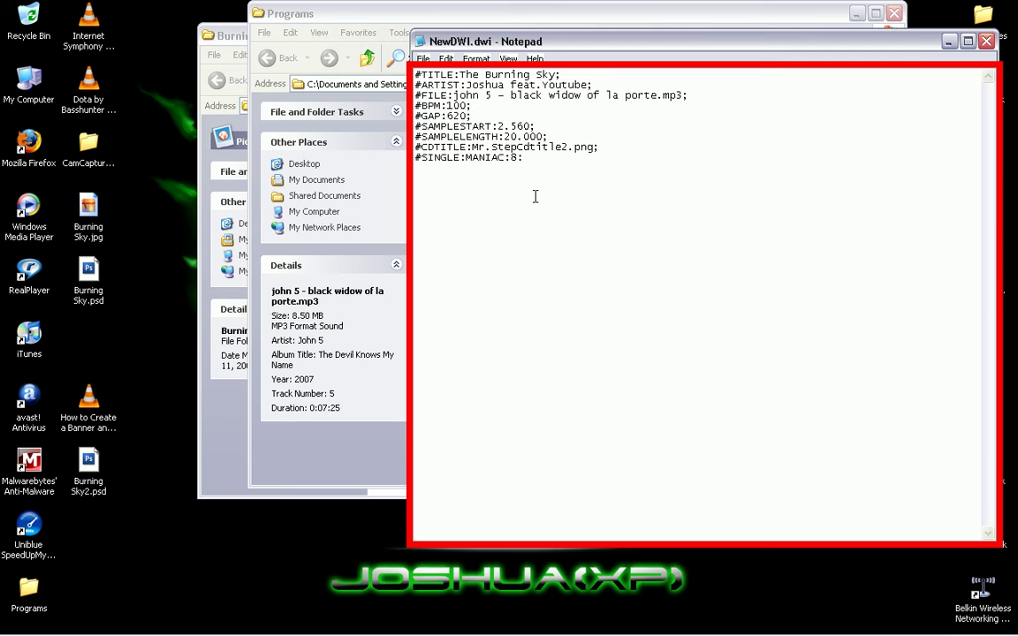
- Save NewDWI.dwi from Notepad as Burning.dwi inside the desktop Burning Sky folder
left_click(423, 59)
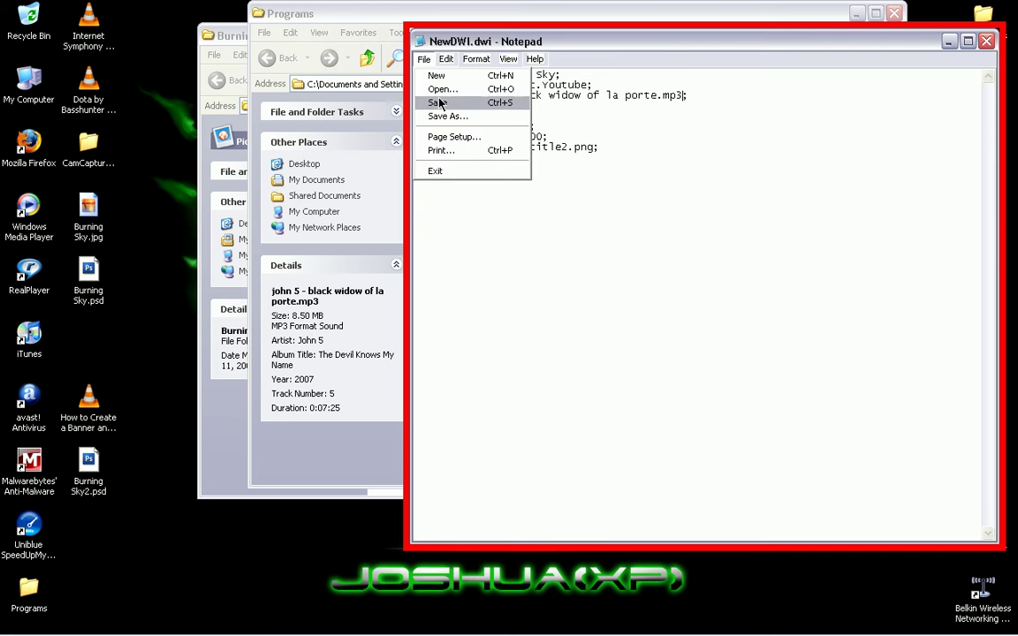
left_click(446, 117)
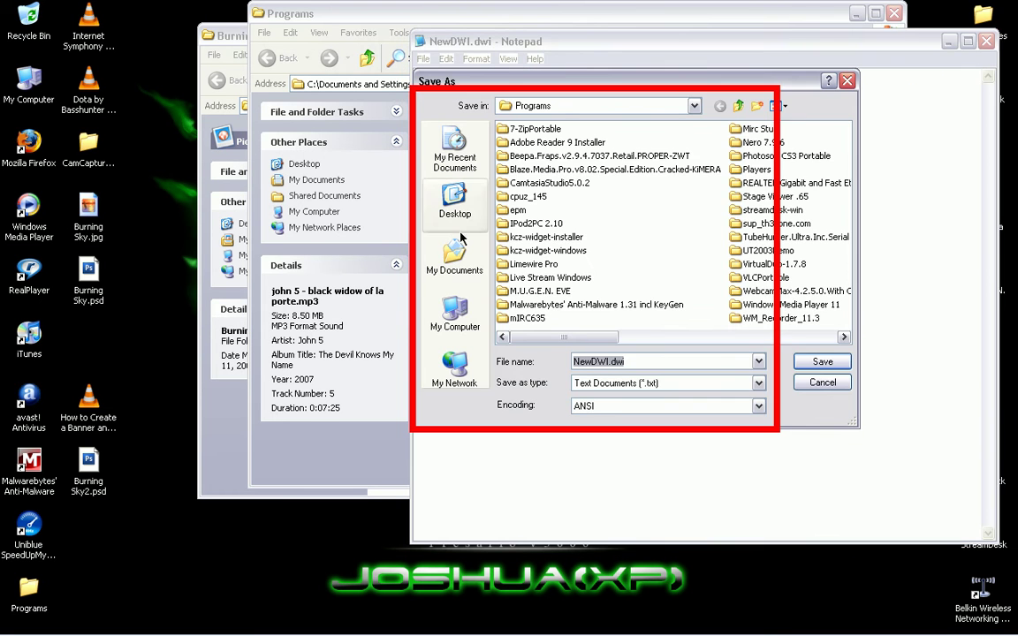
left_click(455, 202)
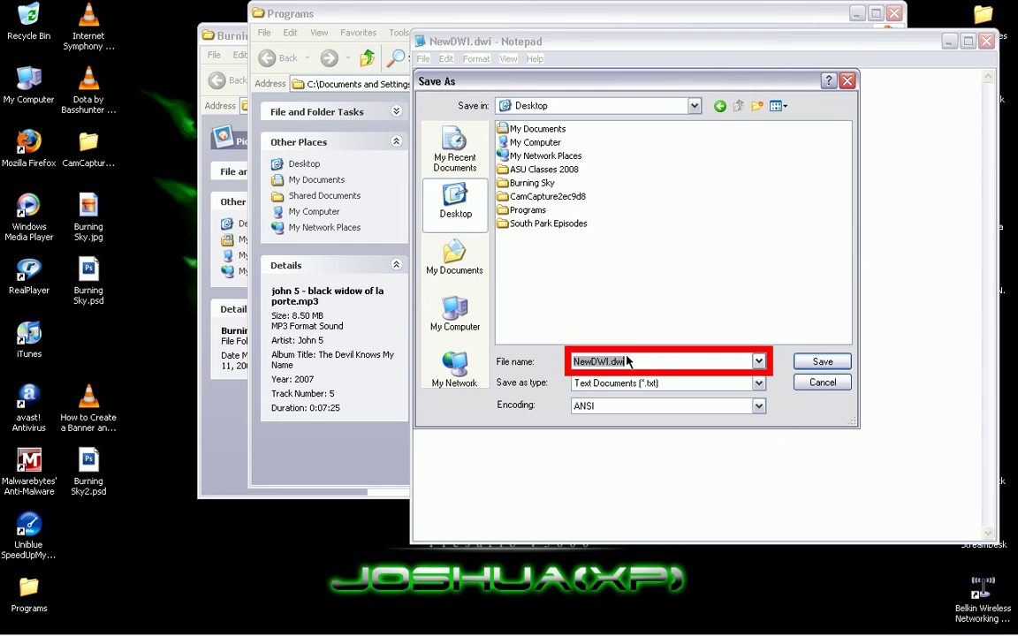
type("B")
type("u")
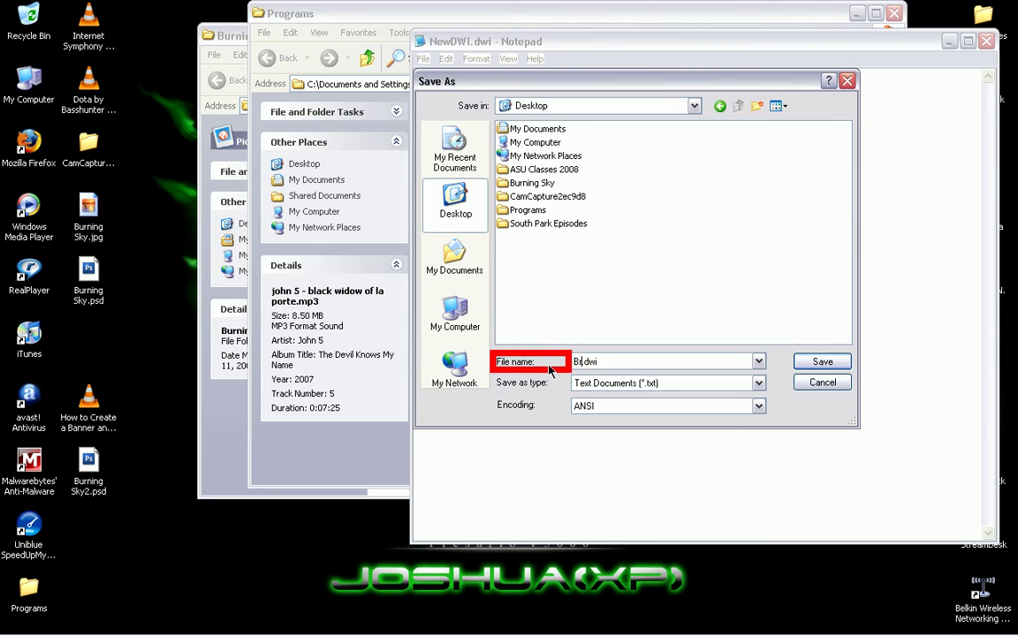
type("rning")
double_click(532, 183)
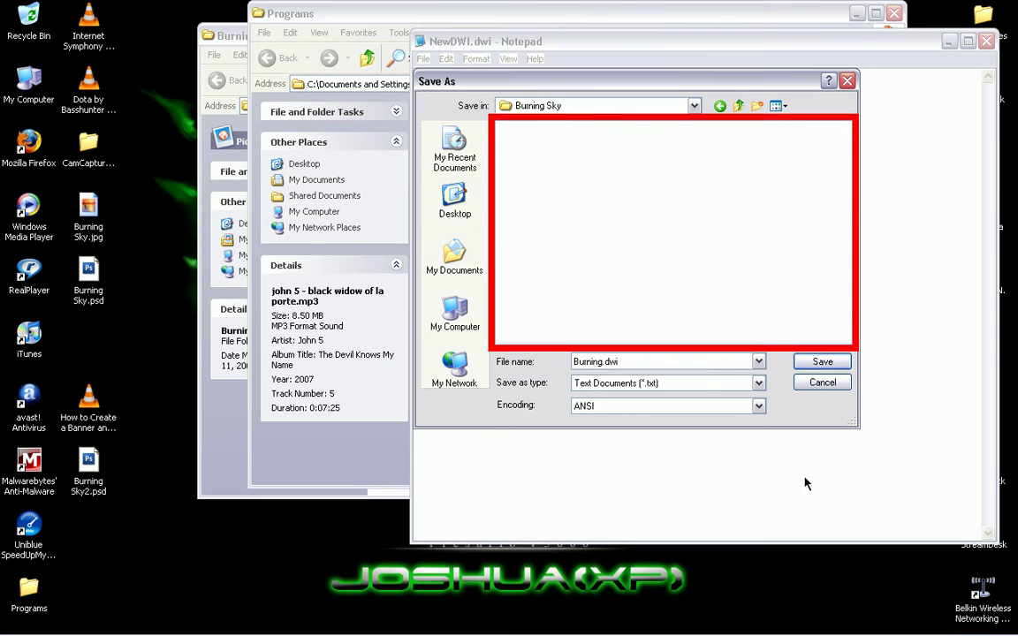
left_click(823, 362)
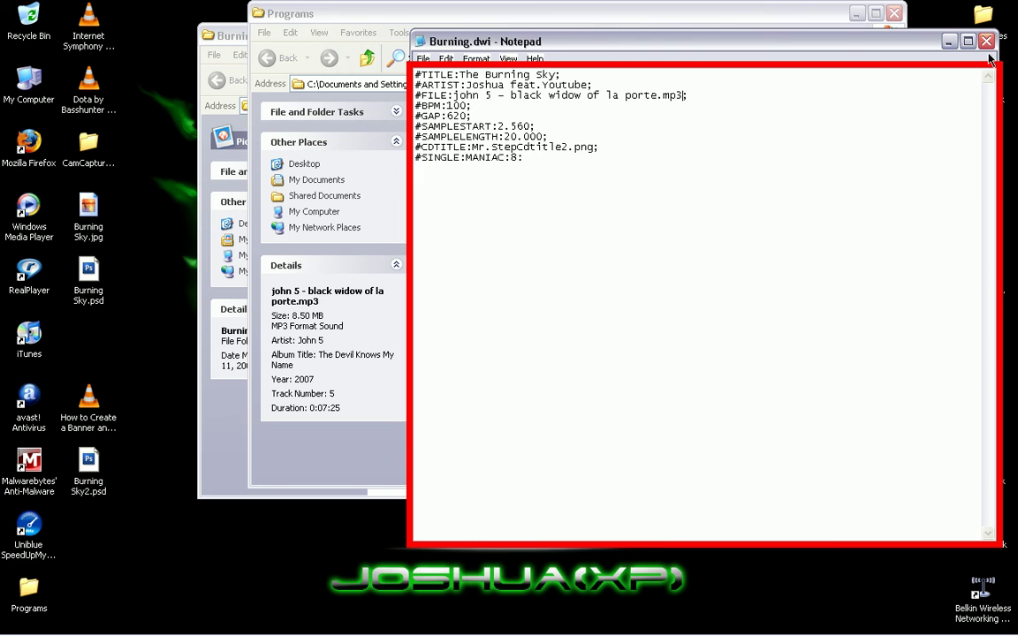
- Copy the john 5 mp3 from Programs and paste it into the Burning Sky folder
right_click(618, 314)
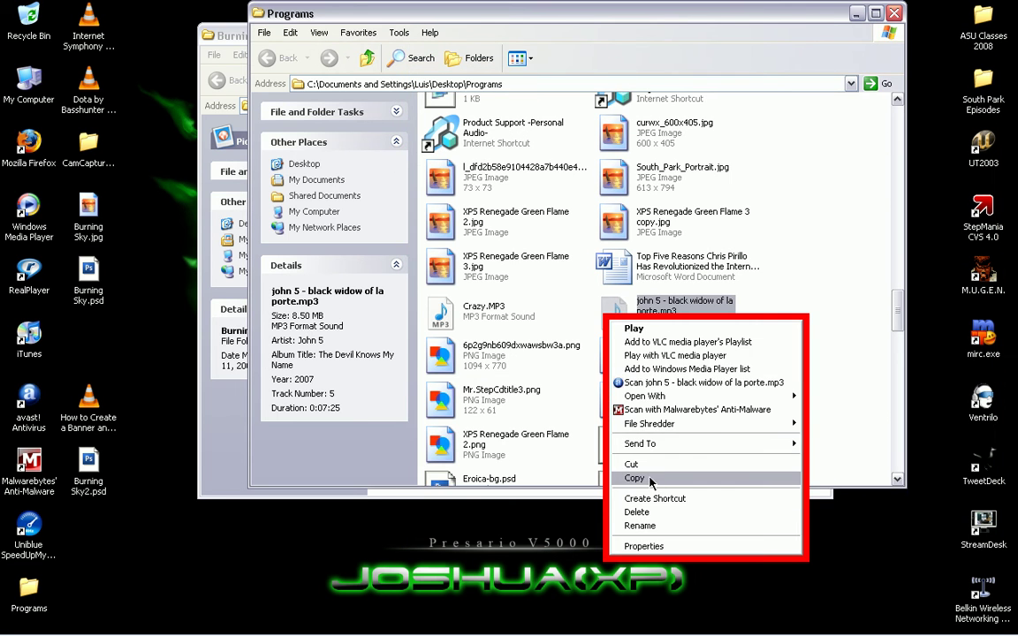
left_click(628, 541)
left_click(895, 13)
right_click(741, 435)
left_click(767, 520)
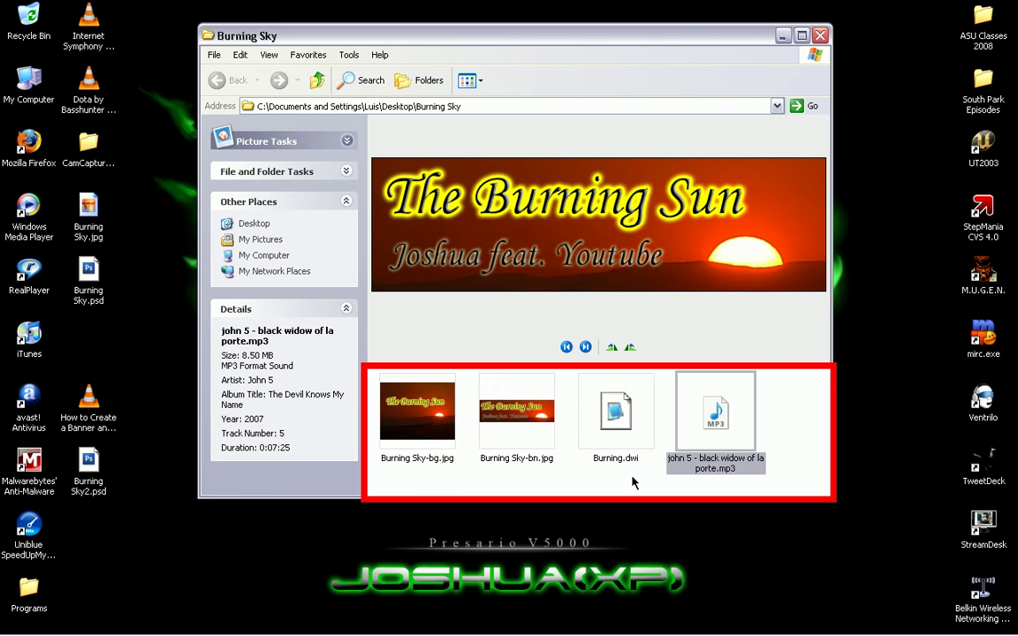
left_click(797, 450)
- Preview the Burning Sky-bg.jpg and Burning Sky-bn.jpg images in the folder
left_click(417, 411)
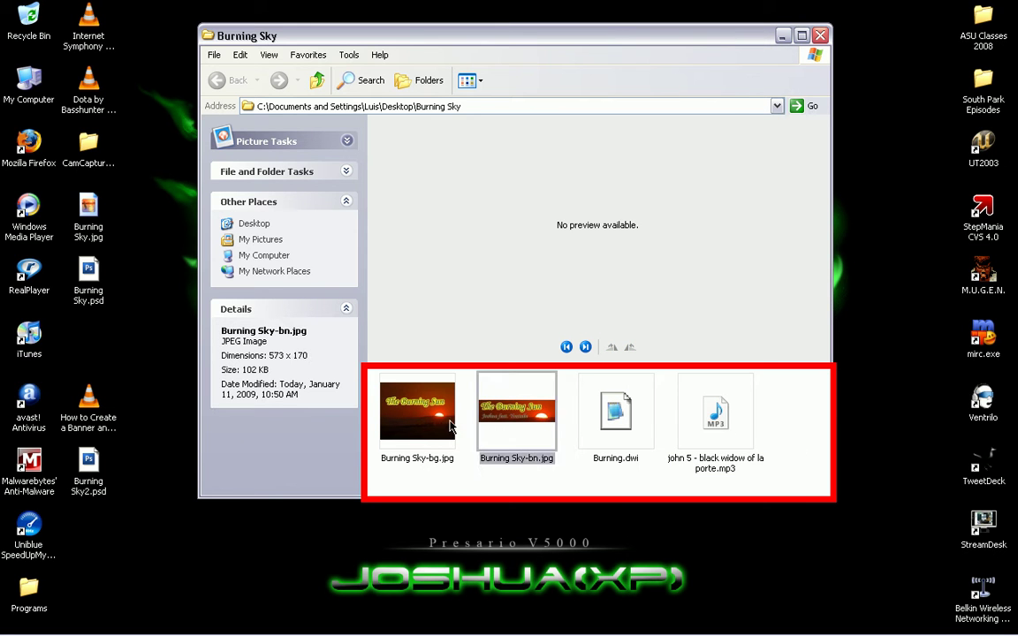
left_click(530, 437)
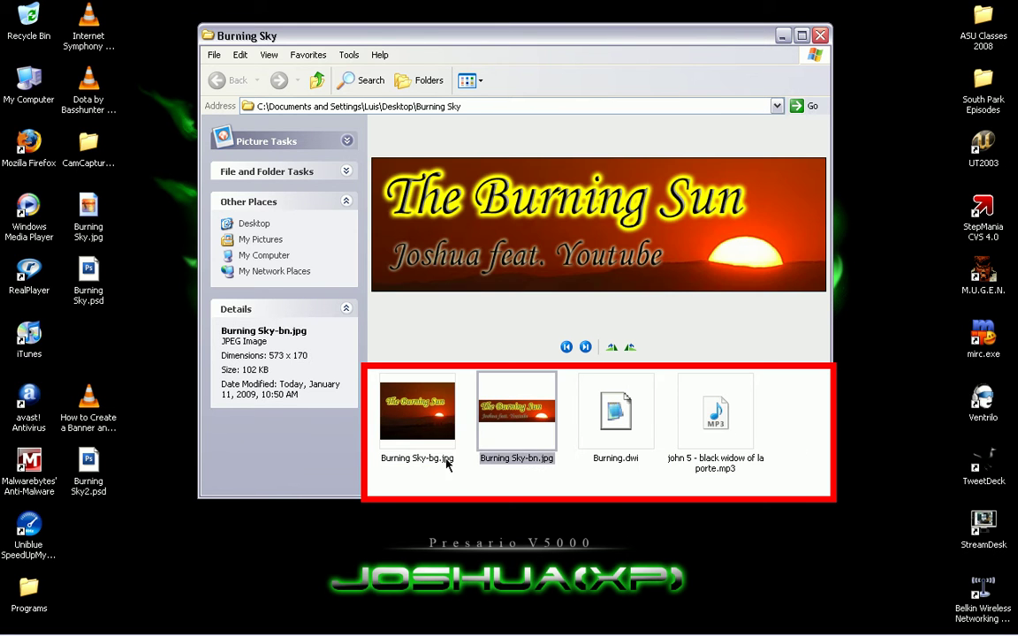
left_click(441, 466)
left_click(505, 459)
- Preview the background and banner images, close the Burning Sky folder, and launch StepMania CVS 4.0
left_click(416, 387)
left_click(497, 390)
left_click(801, 398)
left_click(820, 35)
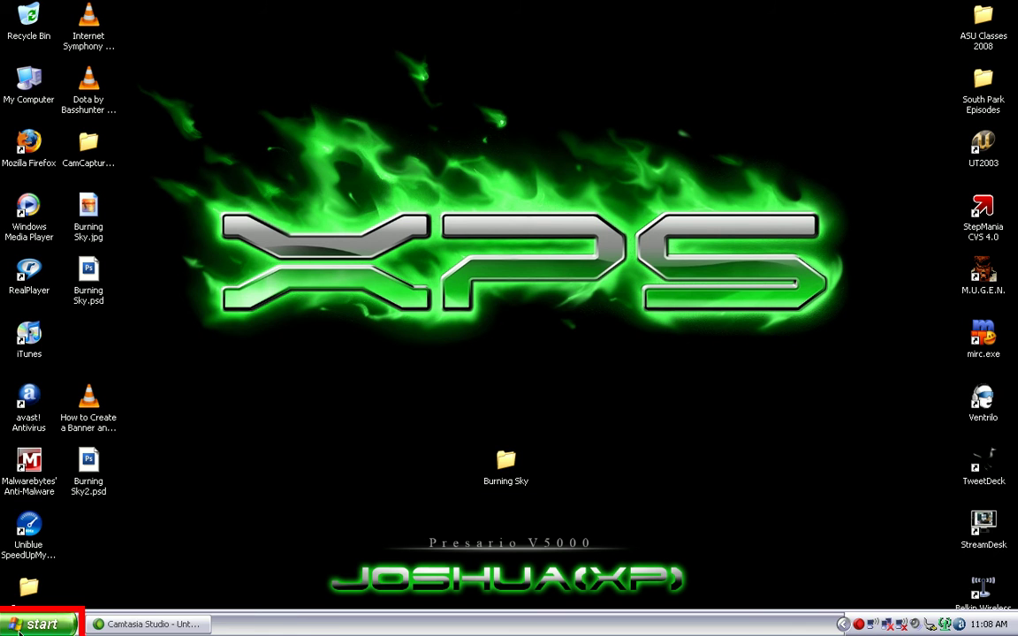
left_click(34, 624)
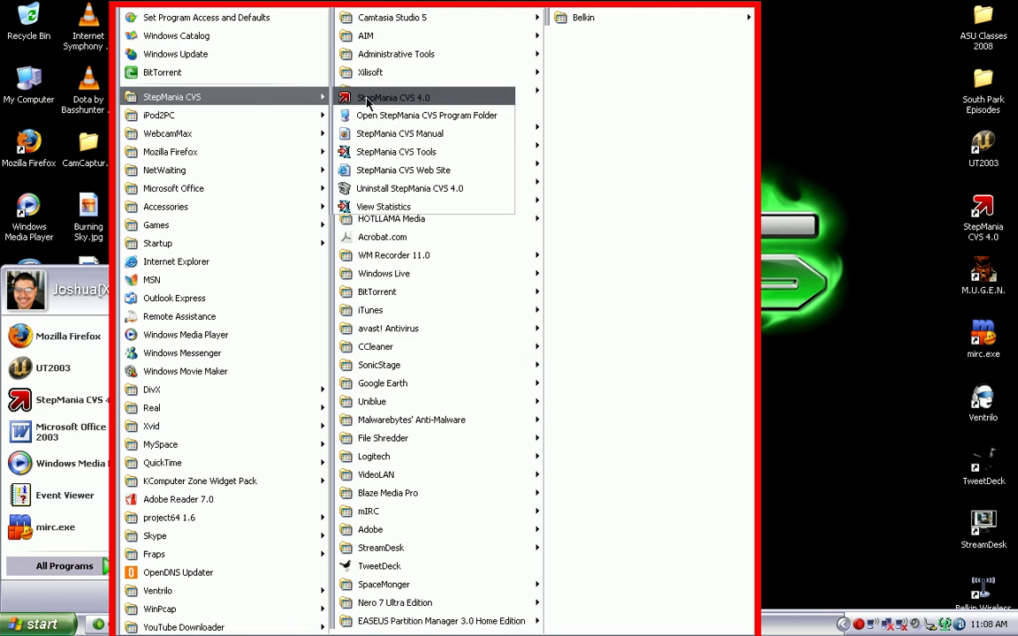
left_click(367, 104)
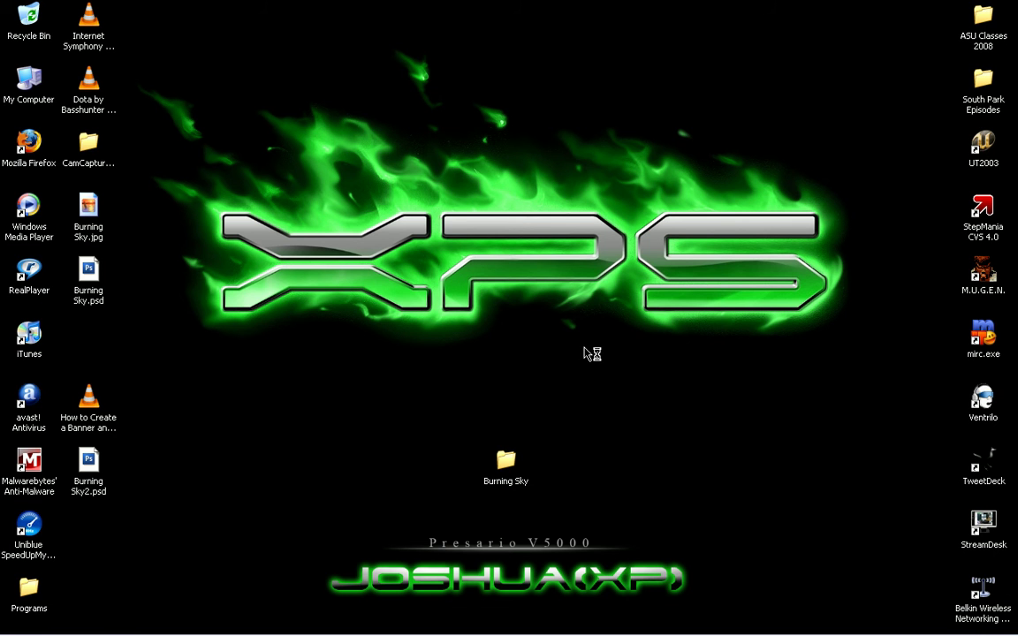
- End the StepMania.exe process in Task Manager and bring up all installed programs
key("ctrl+shift+Escape")
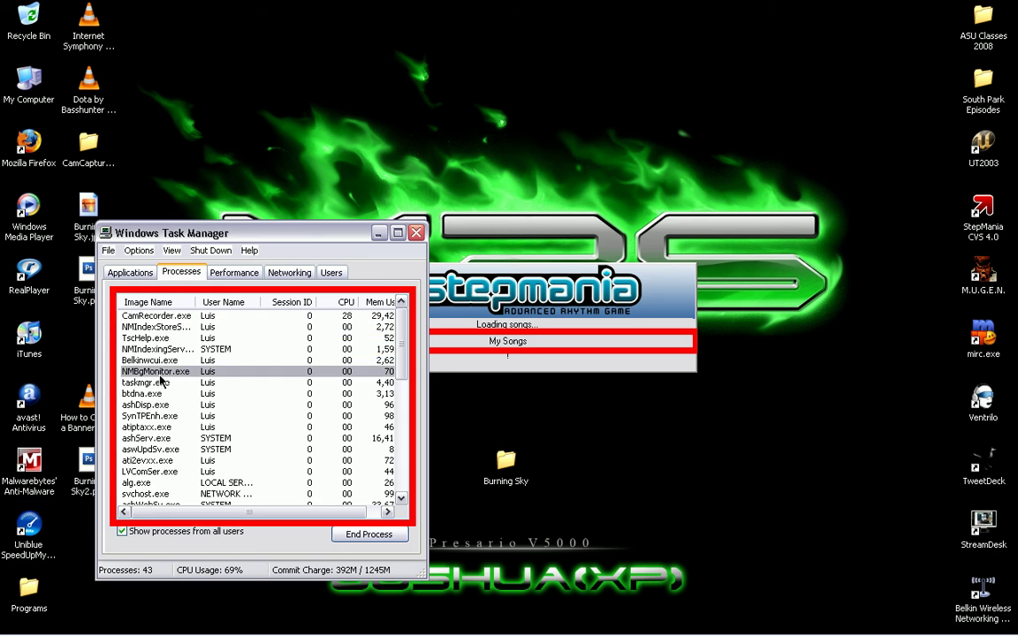
scroll(161, 381, "down", 5)
scroll(160, 380, "up", 2)
scroll(146, 428, "down", 7)
scroll(152, 418, "up", 8)
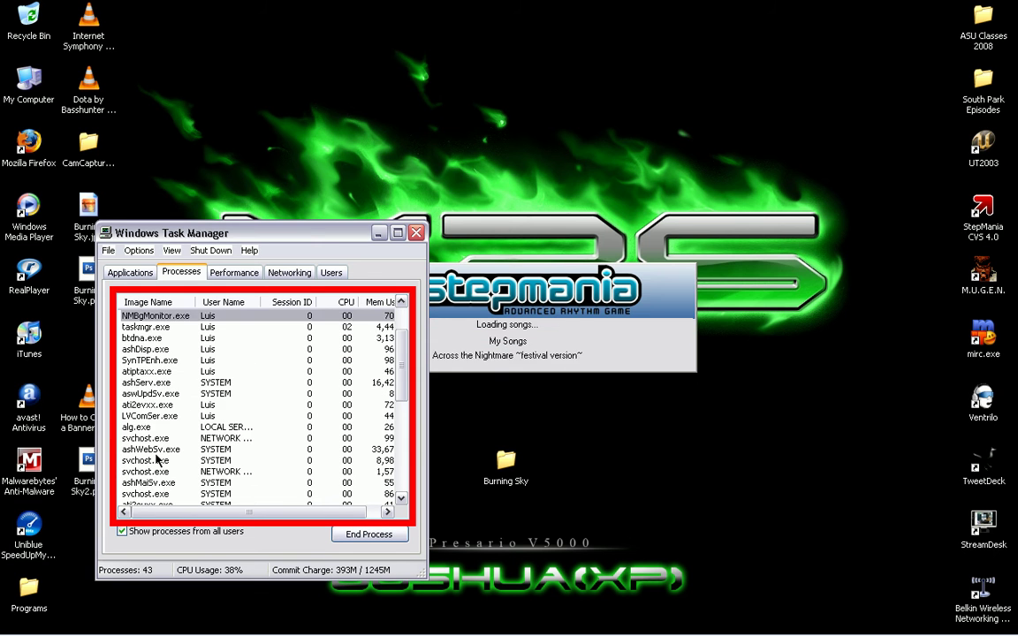
scroll(155, 433, "down", 7)
left_click(146, 415)
left_click(369, 533)
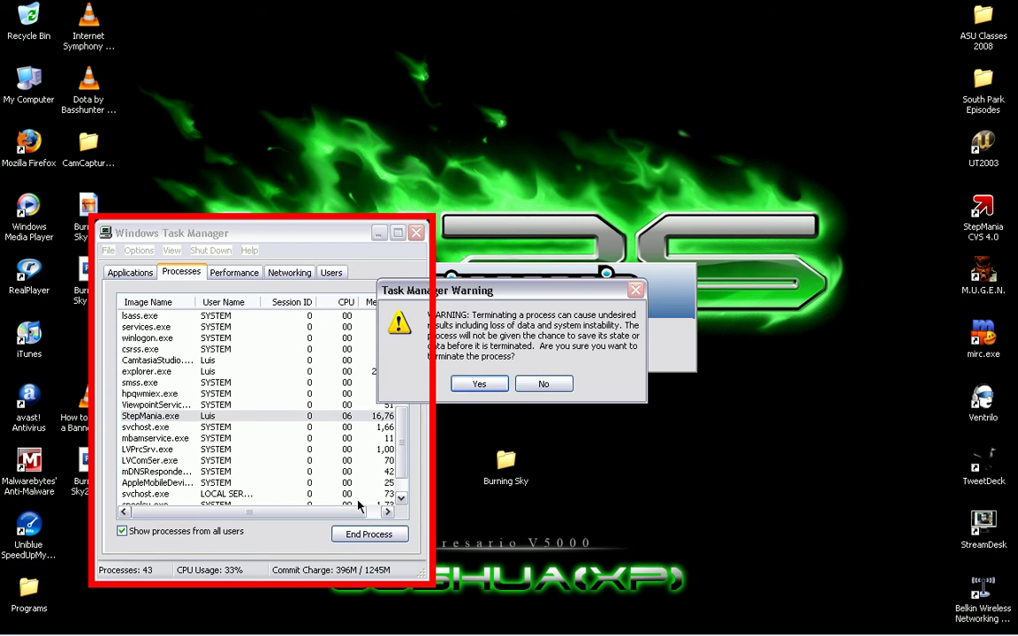
left_click(484, 386)
left_click(416, 233)
left_click(35, 623)
left_click(64, 566)
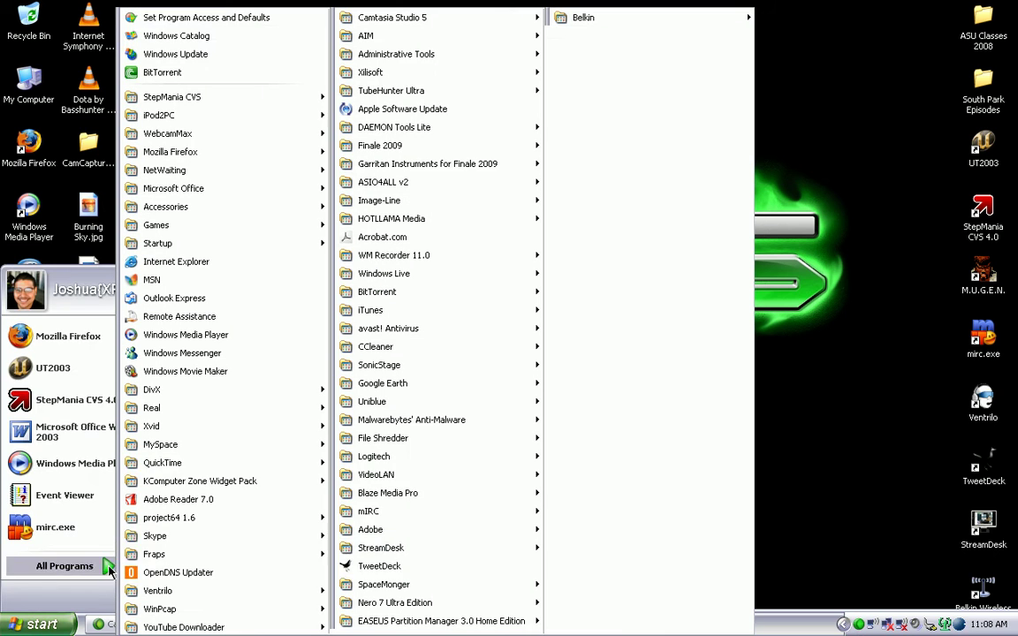
mouse_move(172, 96)
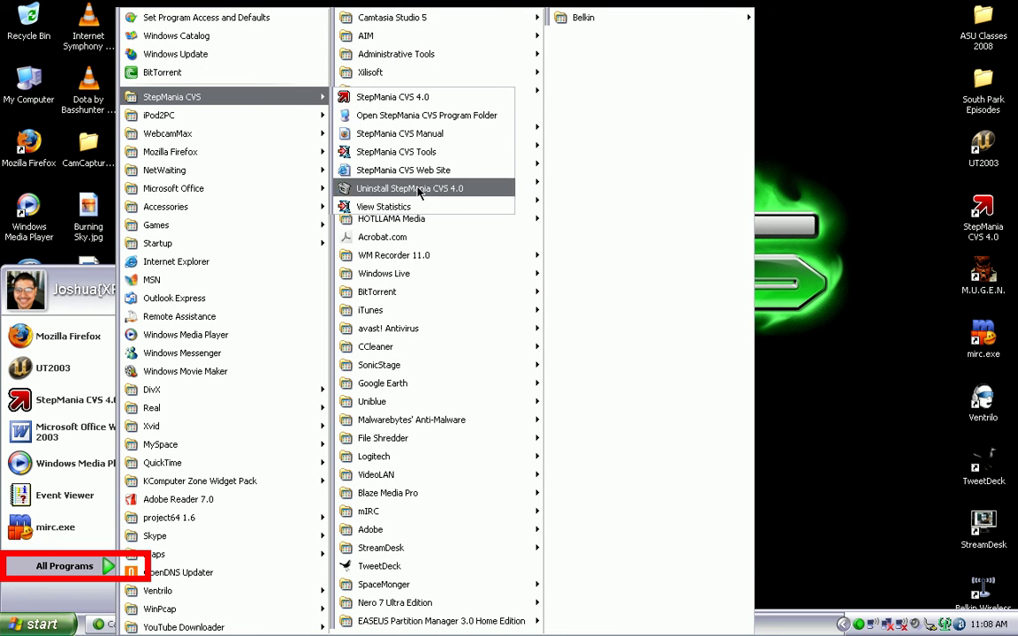
- In the StepMania CVS folder, rename the Songs folder to Songs4
left_click(416, 115)
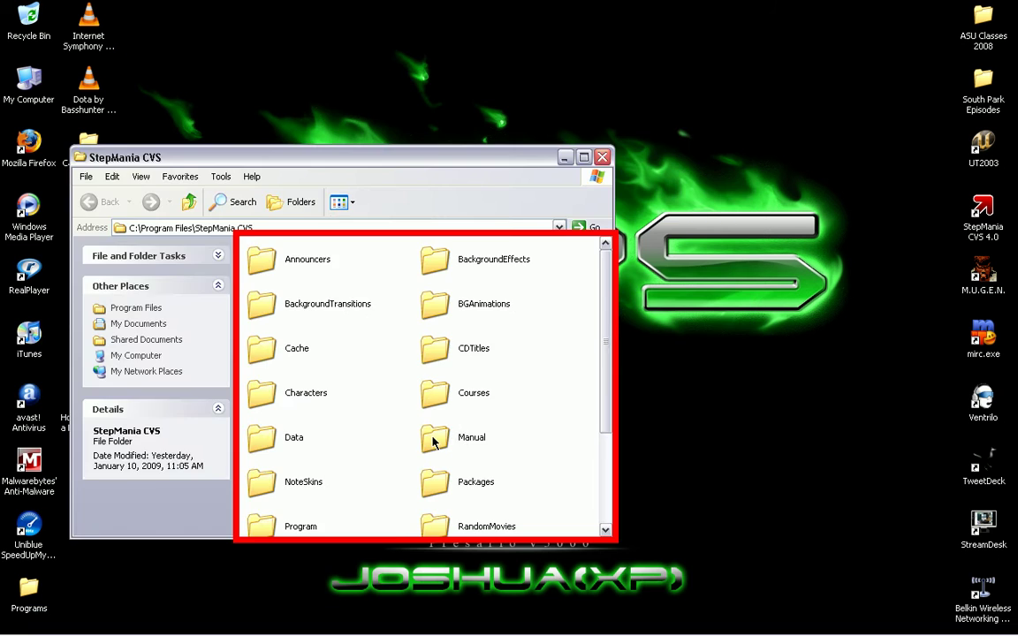
scroll(433, 433, "down", 3)
right_click(453, 510)
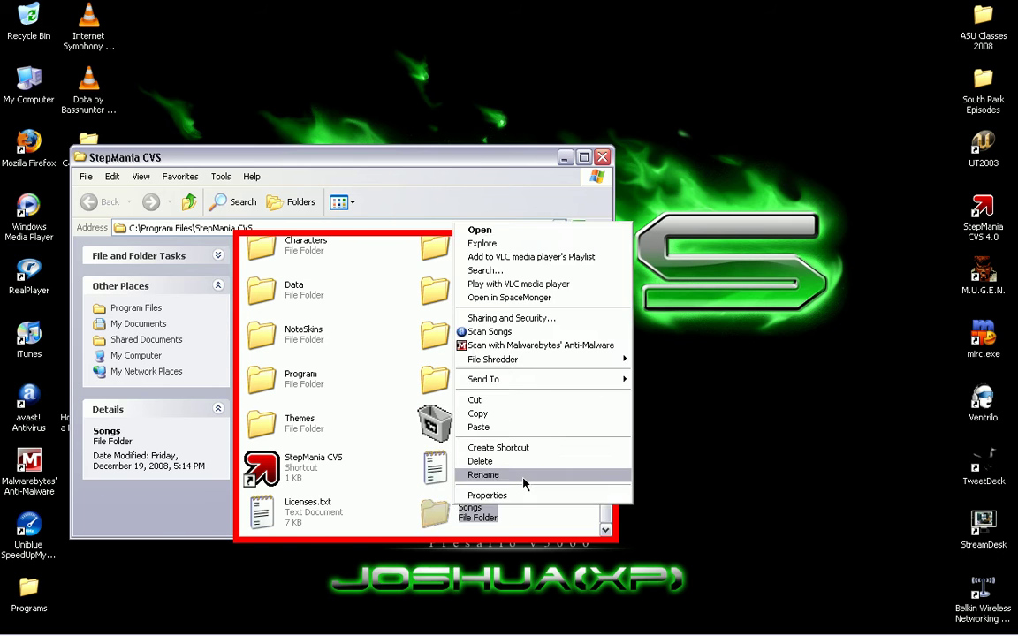
left_click(523, 539)
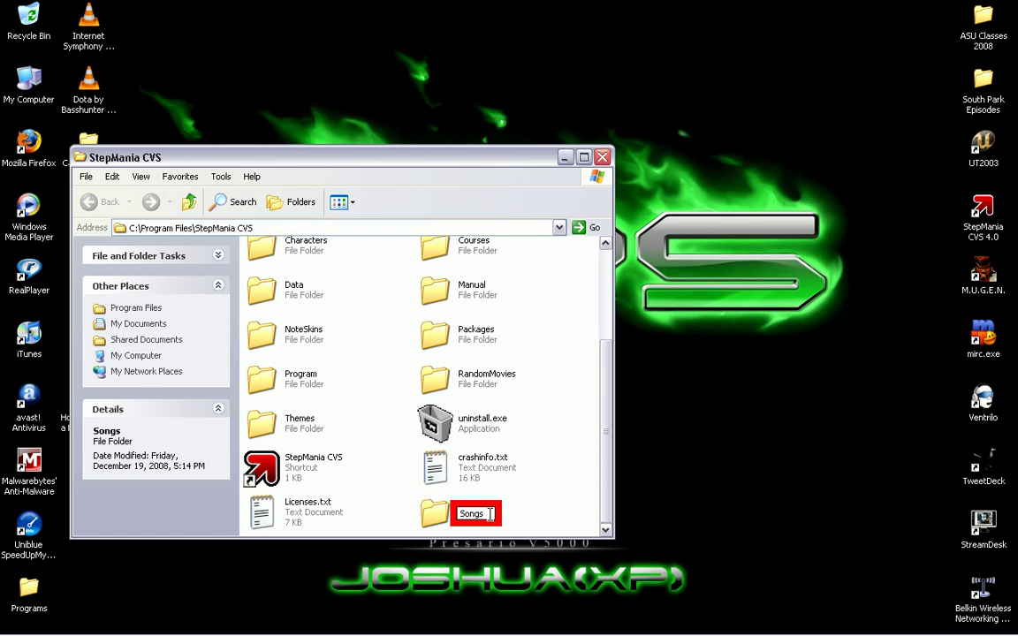
type("4")
left_click(522, 493)
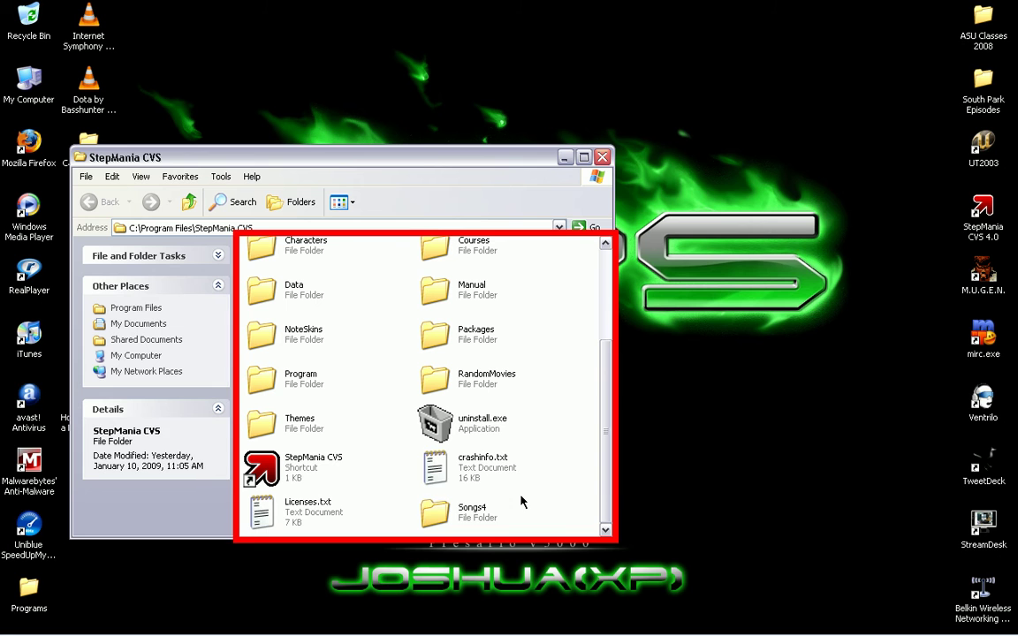
- Create a new folder named Songs in StepMania CVS
right_click(521, 493)
left_click(707, 462)
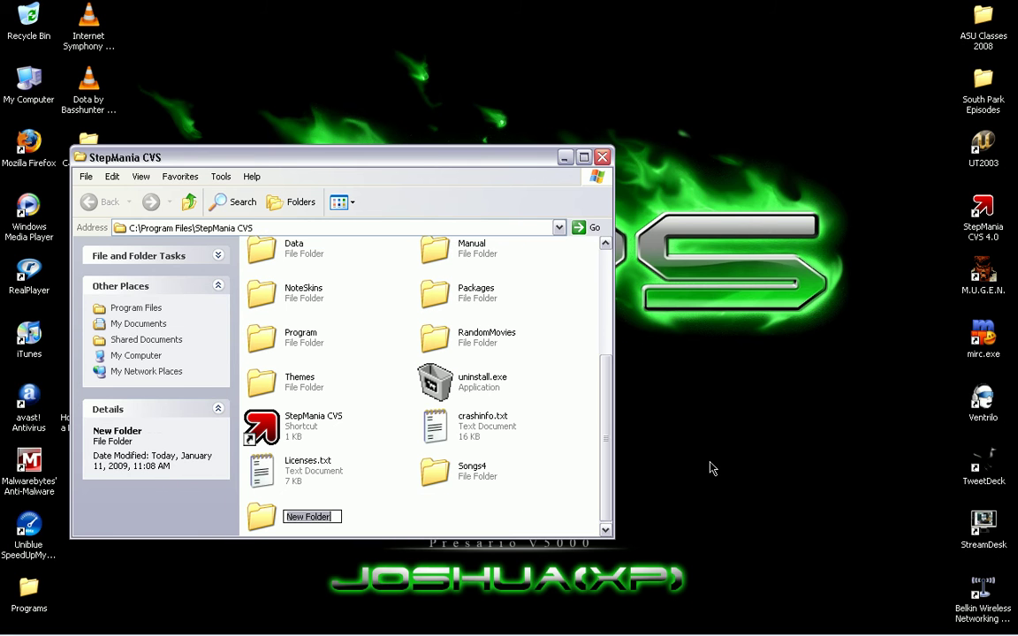
type("Somgs")
key("Left")
key("Left")
key("BackSpace")
type("n")
- Inside the new Songs folder, create New Folder and move Burning Sky into it
double_click(268, 528)
right_click(336, 356)
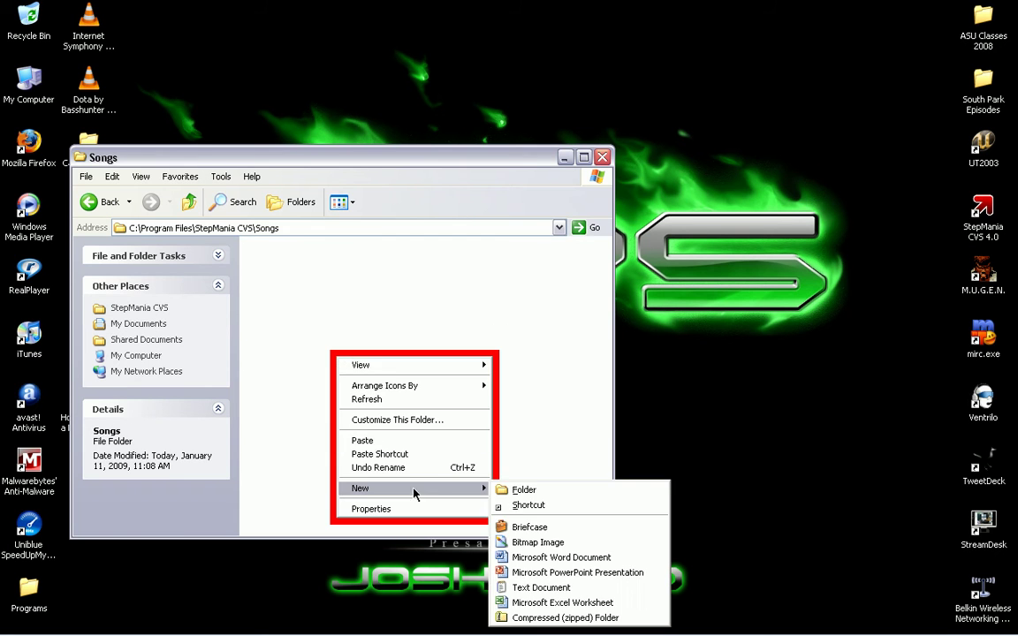
left_click(513, 552)
double_click(268, 265)
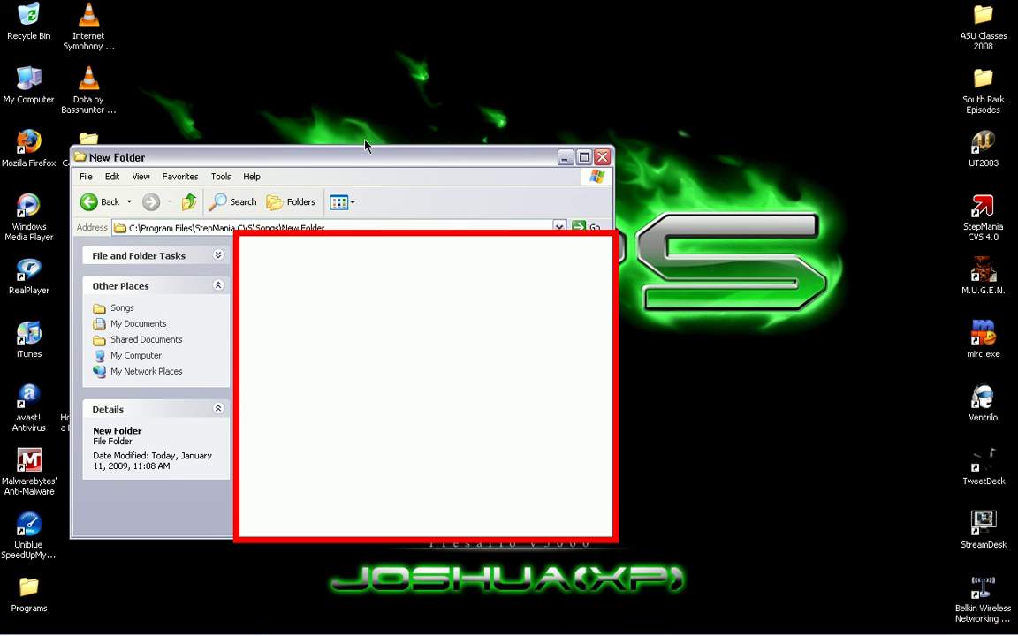
left_click_drag(366, 154, 443, 21)
left_click_drag(505, 520, 424, 270)
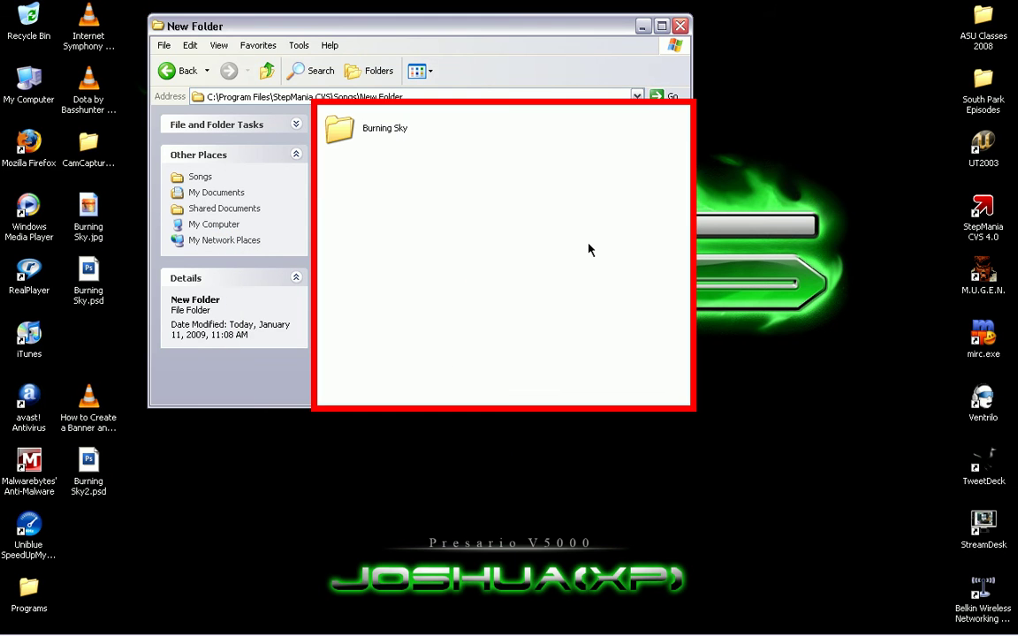
- Launch StepMania and play The Burning Sky single-player on Beginner, then return to the title menu
left_click(680, 25)
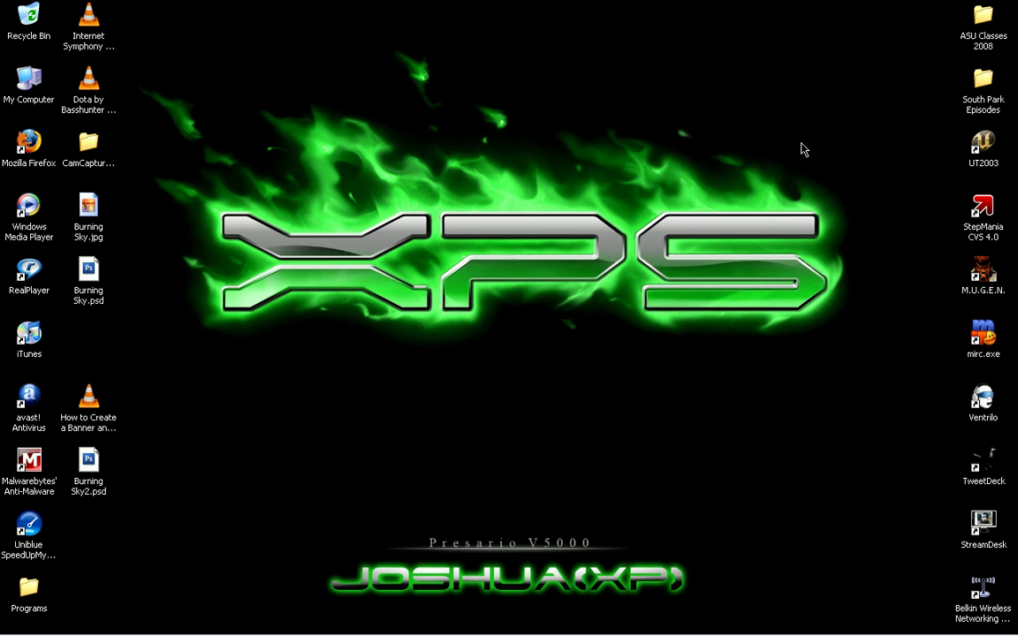
double_click(982, 208)
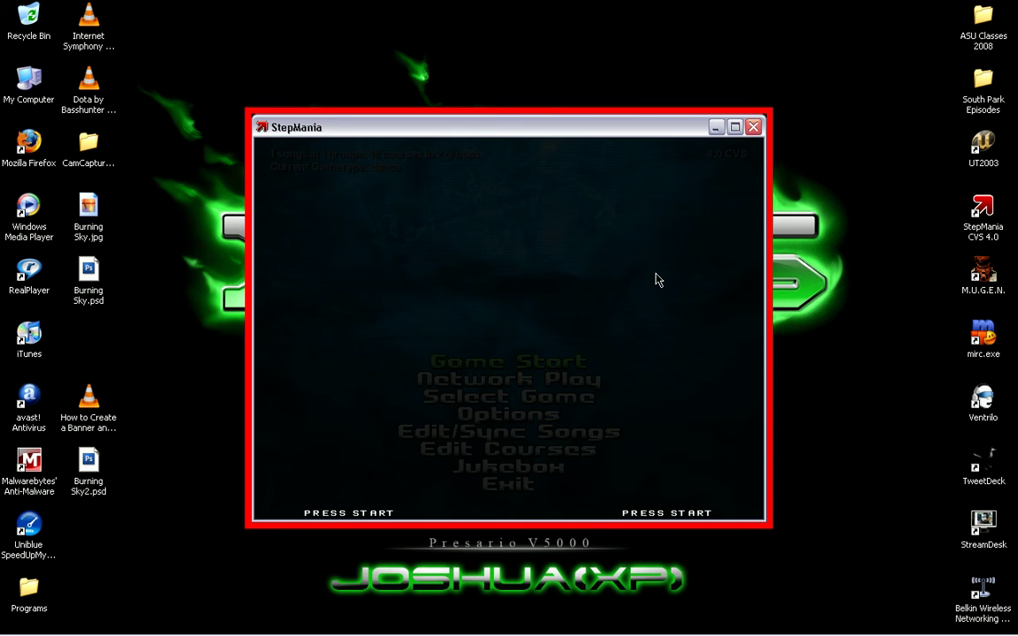
key("Return")
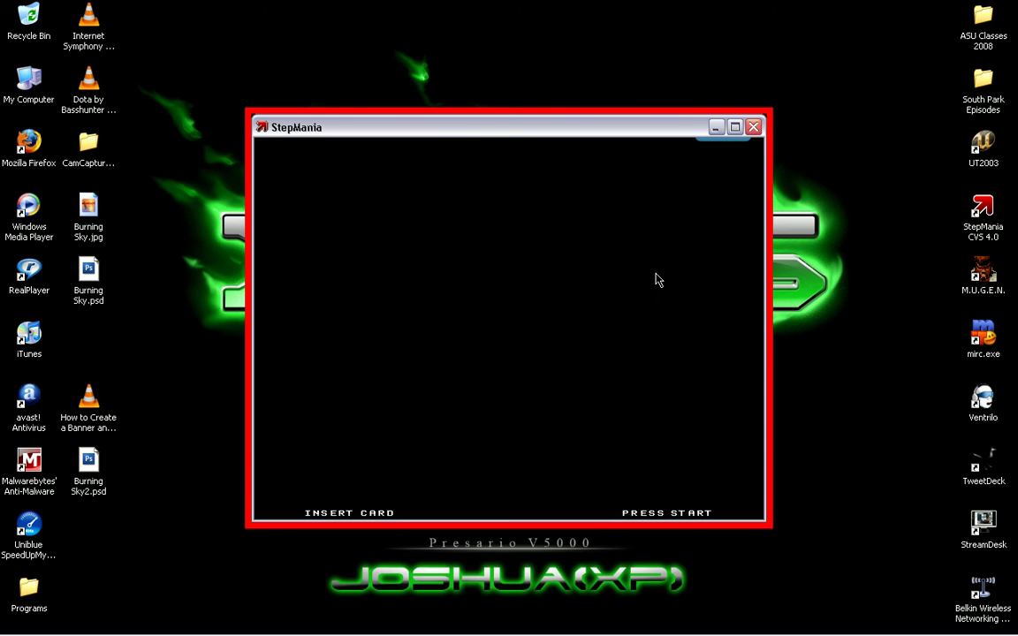
key("Return")
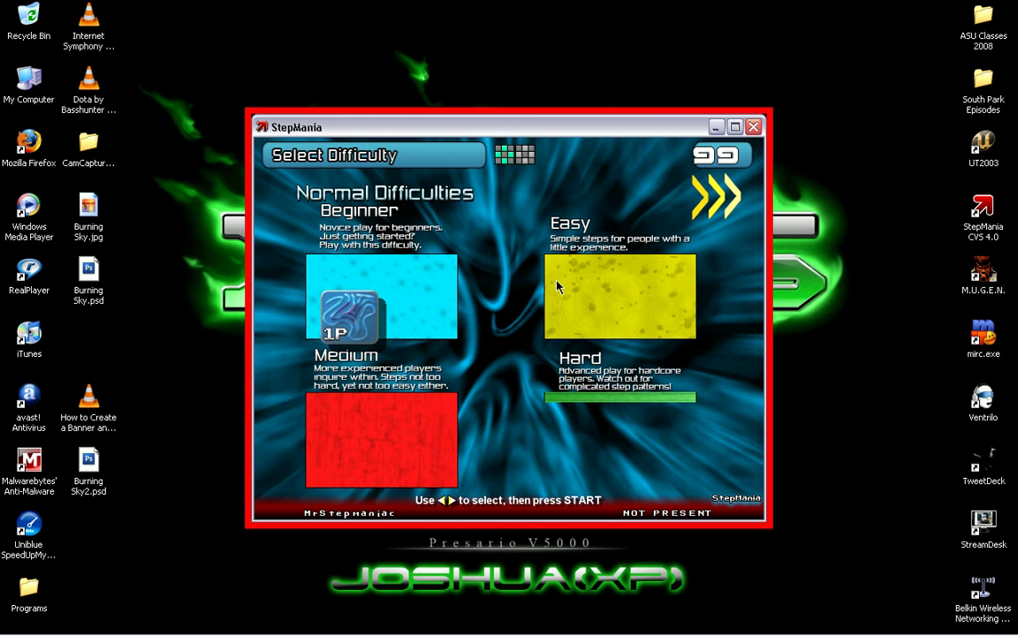
key("Return")
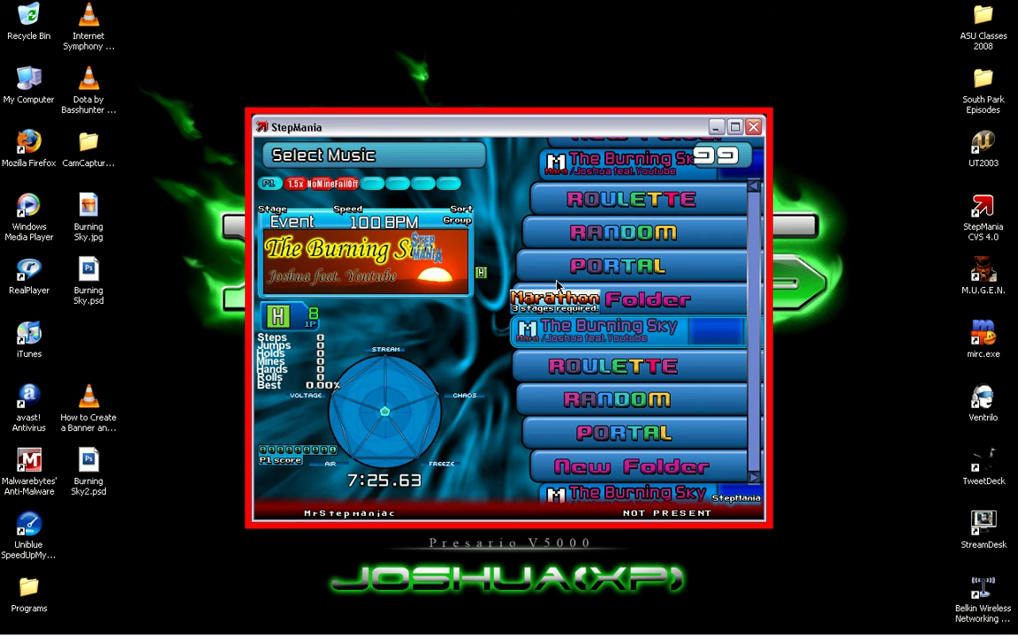
key("Return")
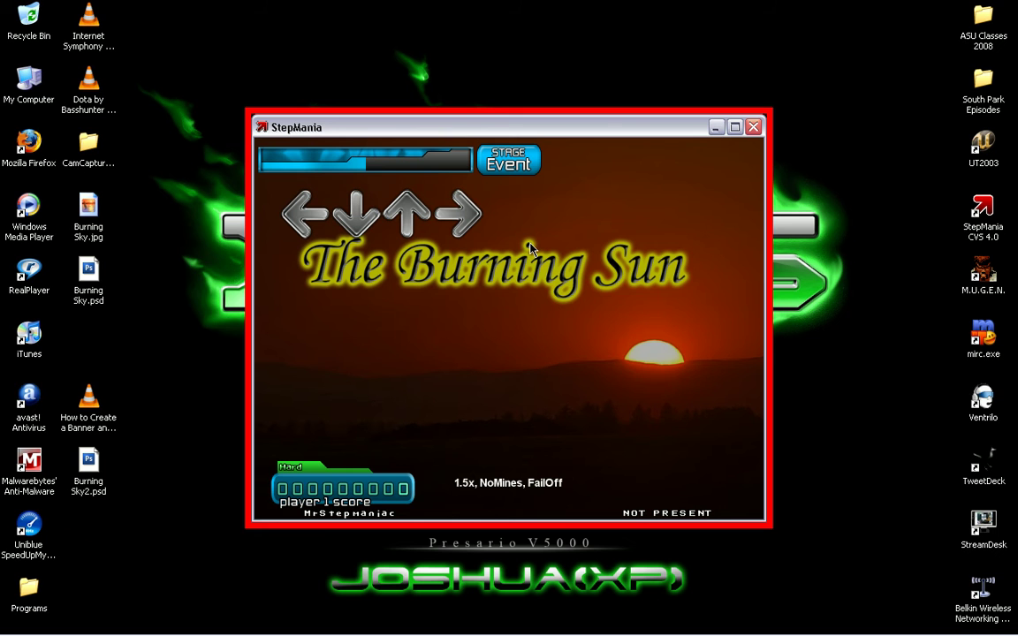
key("Escape")
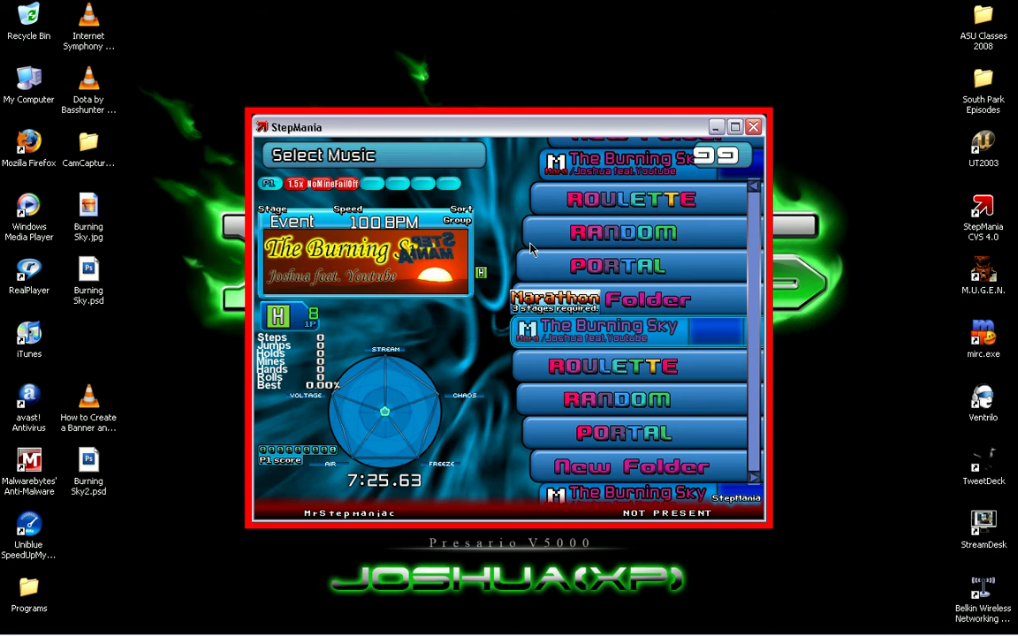
key("Return")
key("Escape")
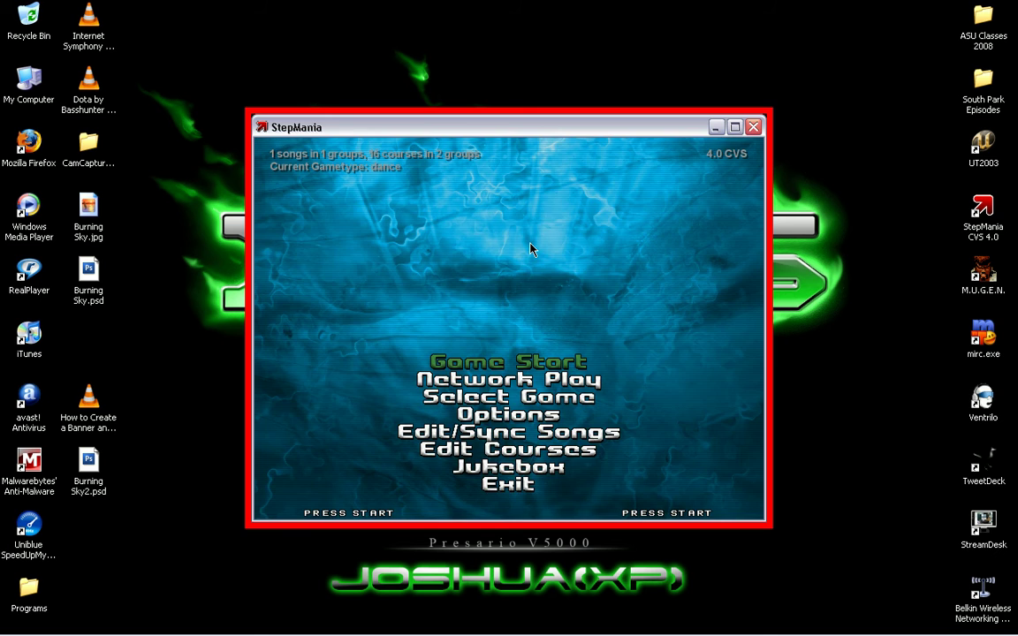
key("Escape")
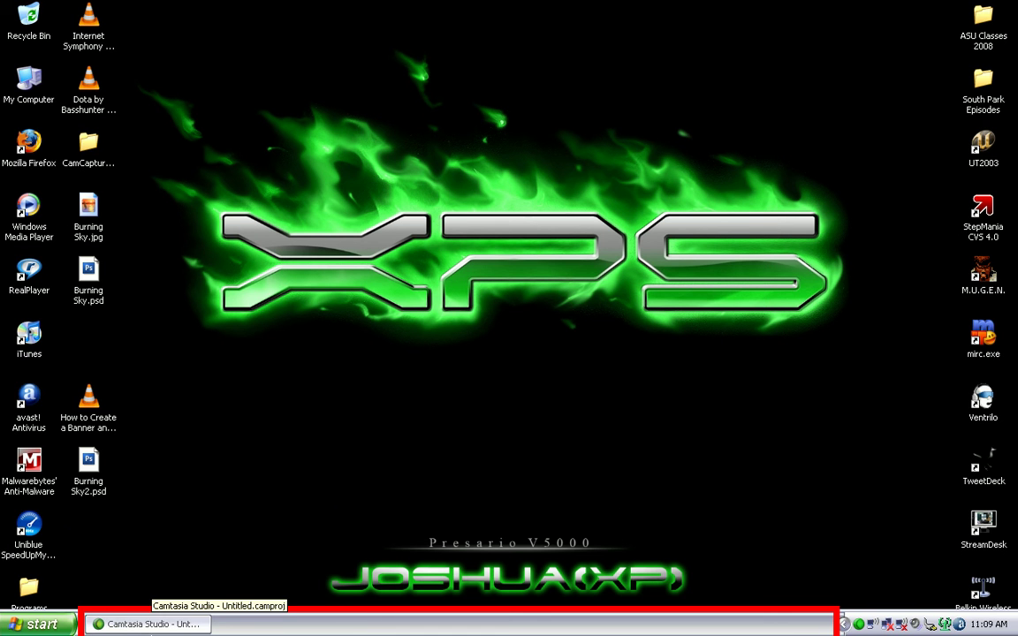
left_click(859, 625)
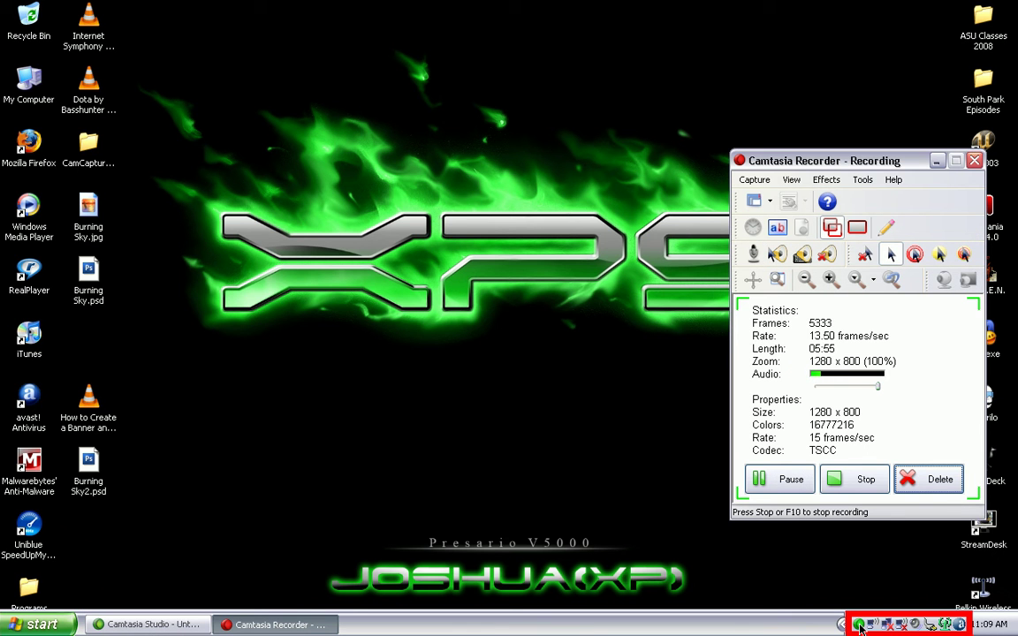
left_click(845, 143)
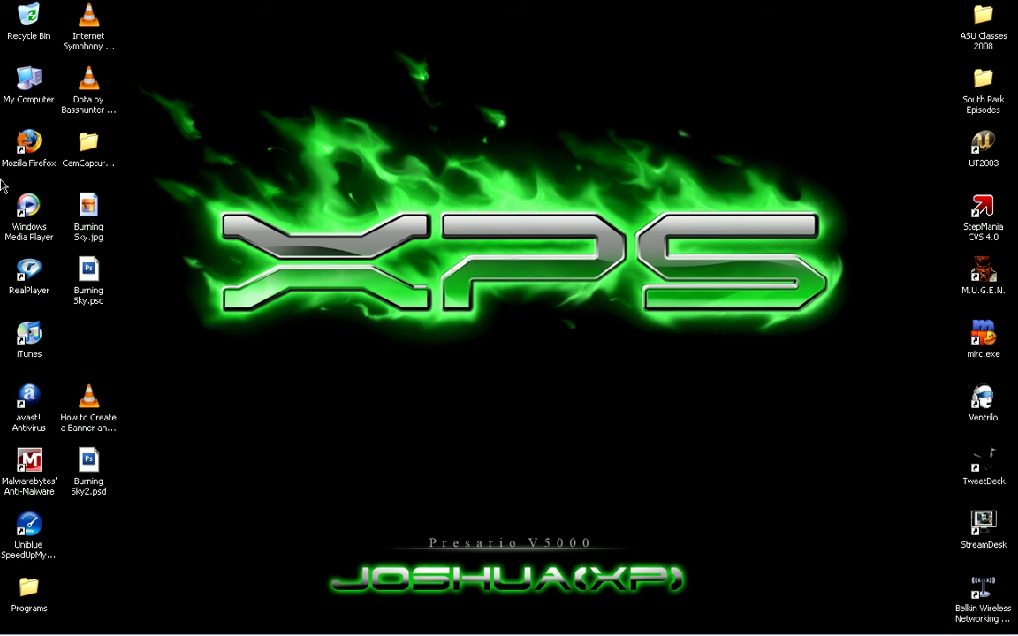
double_click(34, 146)
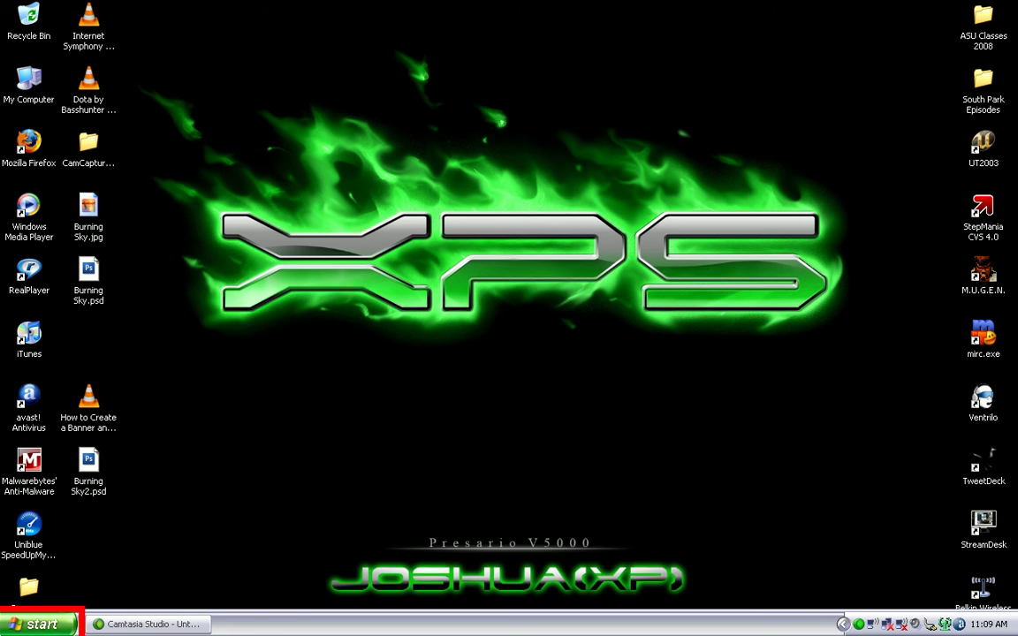
- Browse the full program list, then load YouTube from Firefox's bookmark
left_click(61, 623)
left_click(66, 566)
mouse_move(391, 90)
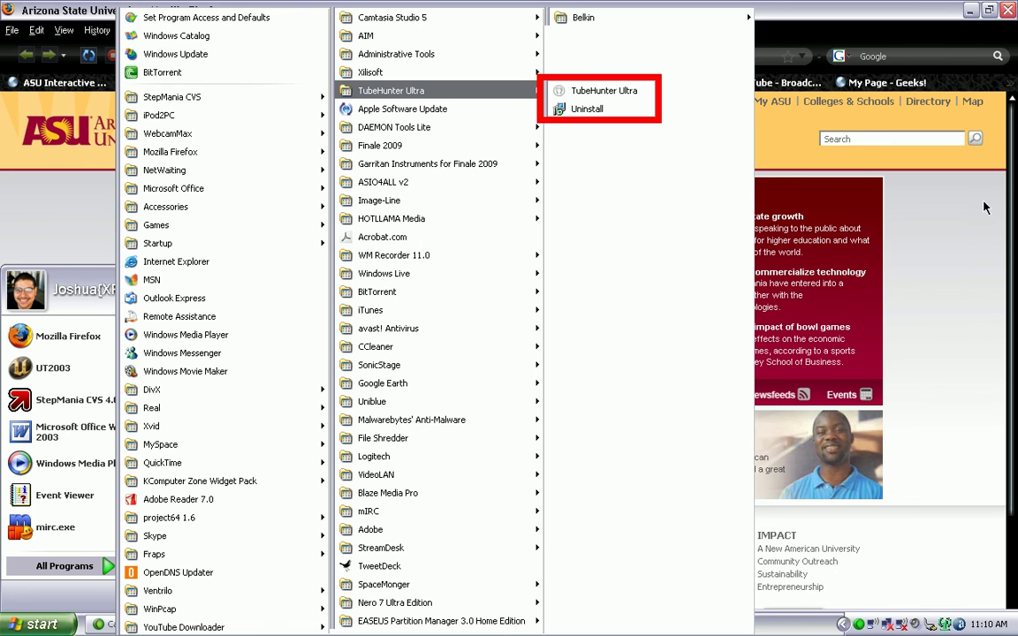
left_click(566, 92)
left_click(789, 81)
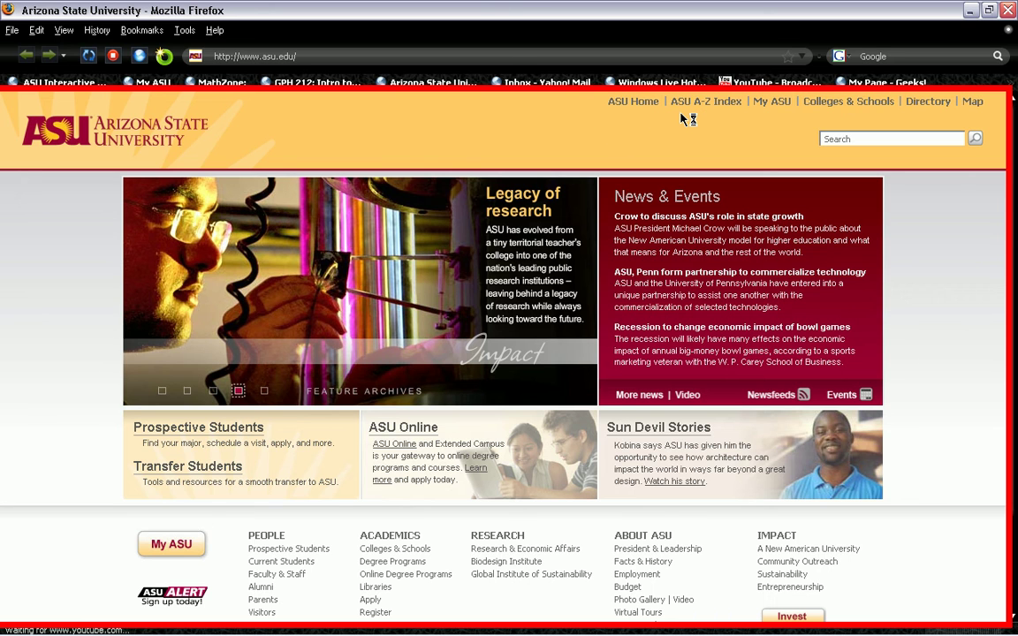
- Load the YouTube homepage and search for 'sky'
left_click(774, 83)
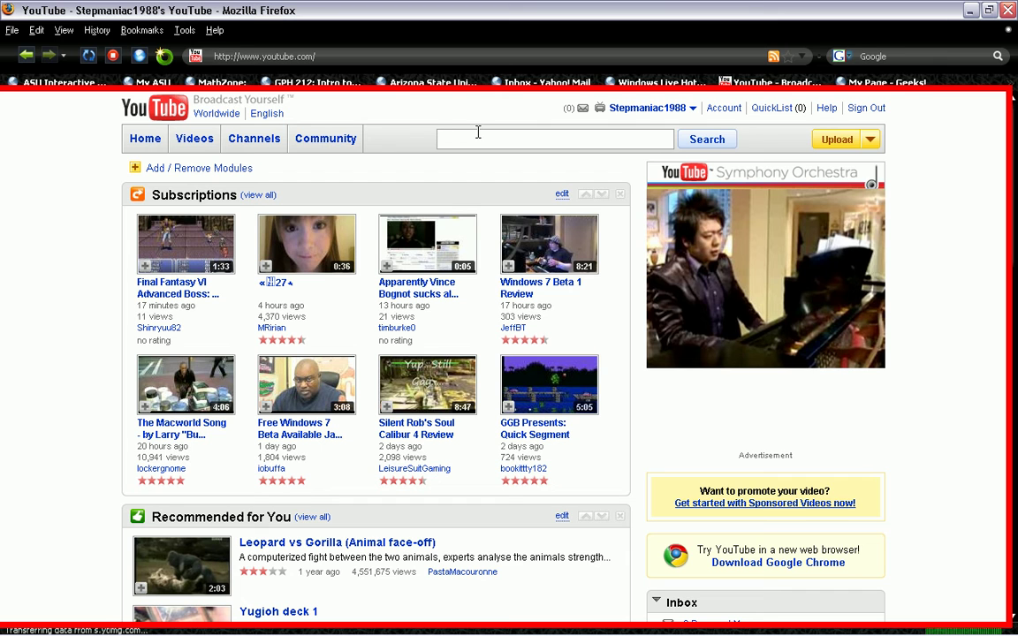
type("sjy")
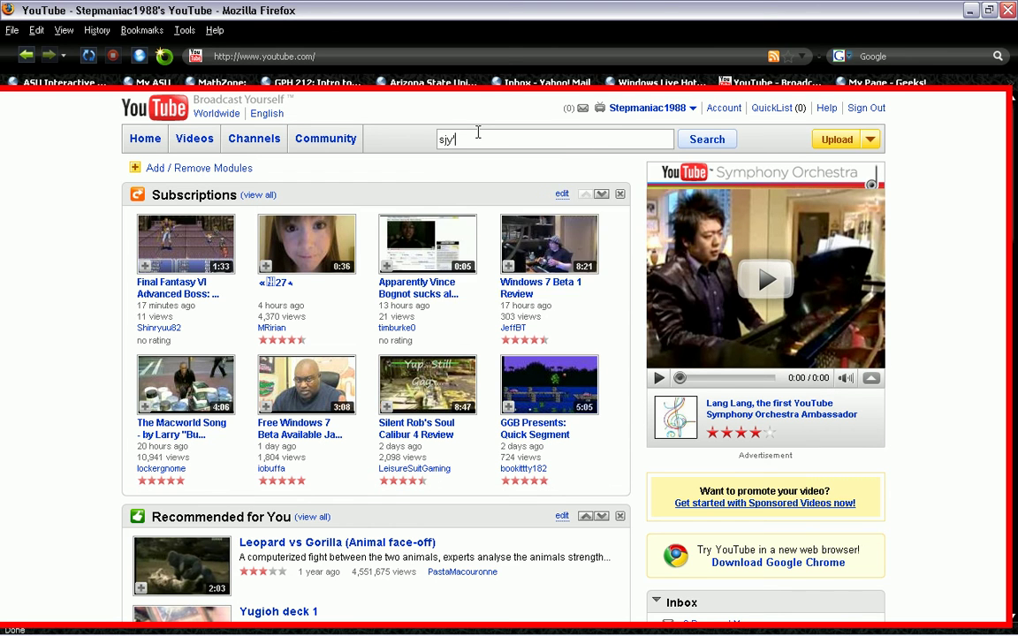
key("BackSpace")
key("BackSpace")
type("ky")
key("Return")
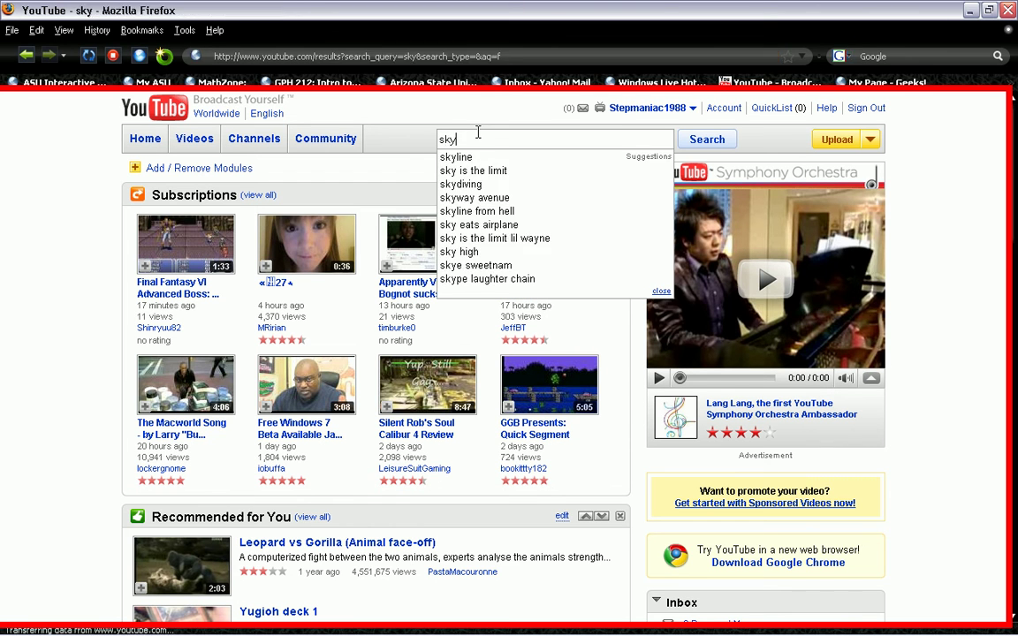
scroll(19, 522, "down", 5)
scroll(19, 522, "up", 5)
type("B")
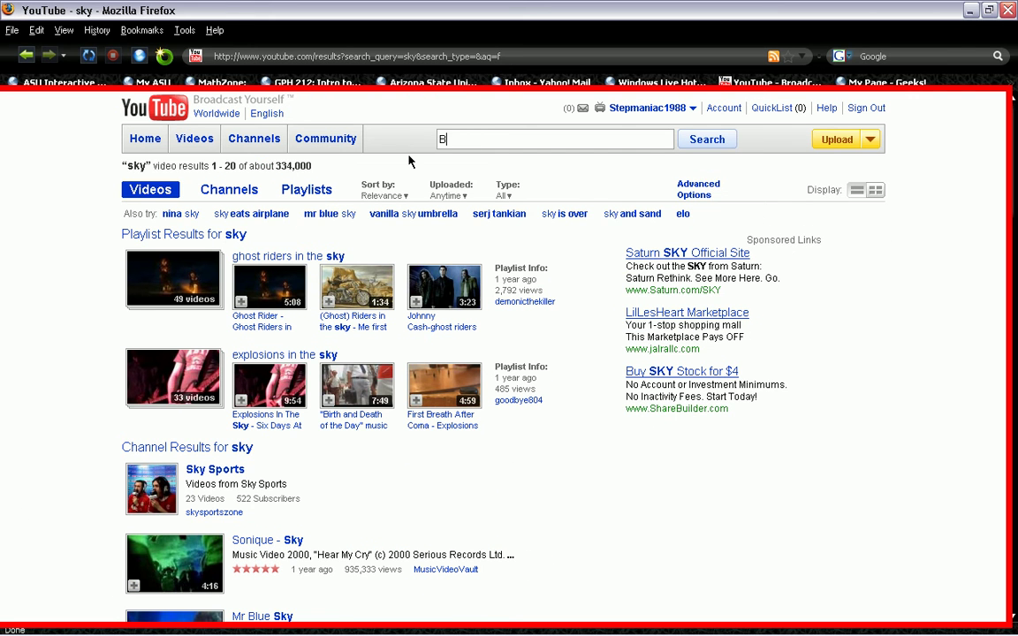
- Search YouTube for 'Burning sun' and browse the results
type("urning sun")
key("Return")
scroll(373, 399, "down", 5)
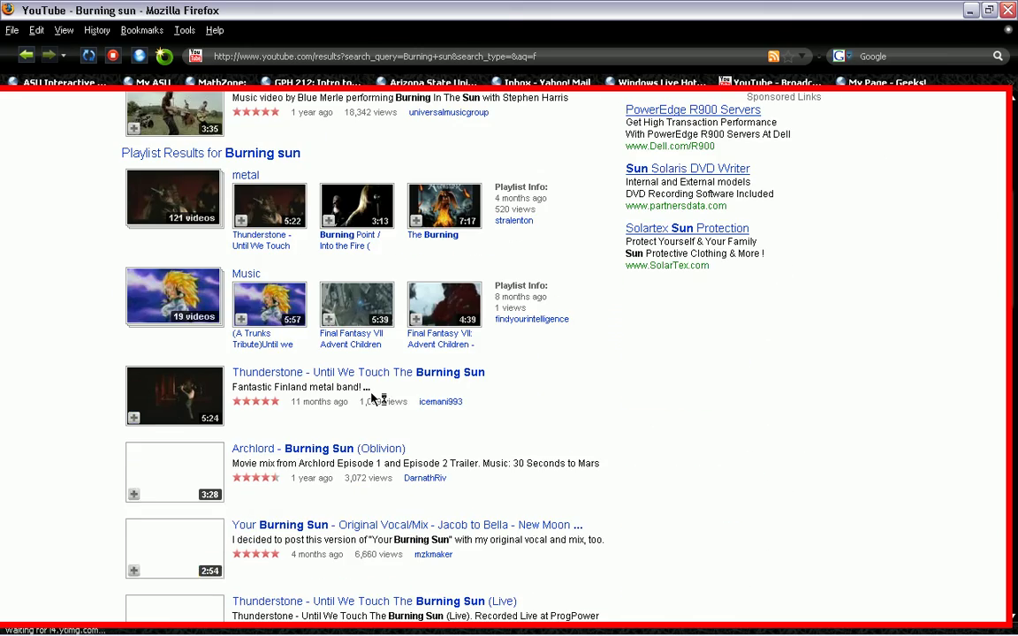
scroll(373, 399, "down", 5)
scroll(373, 399, "down", 2)
scroll(373, 399, "down", 4)
scroll(373, 400, "up", 5)
scroll(372, 400, "up", 5)
scroll(442, 265, "up", 5)
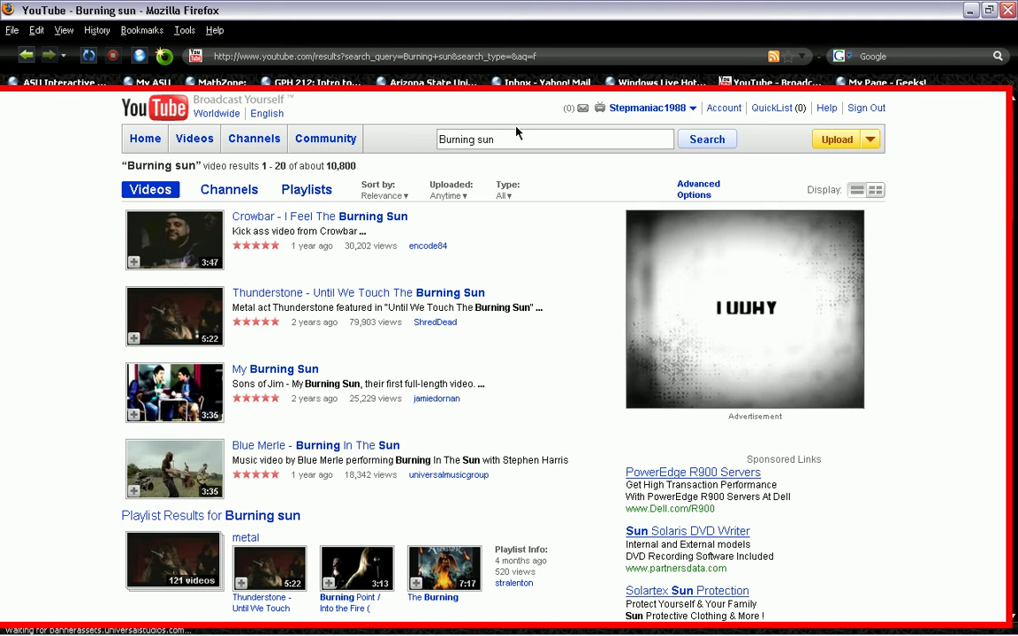
- Search for 'the clouds in the sky' and browse the results
triple_click(517, 134)
type("the clouds in the sky")
key("Return")
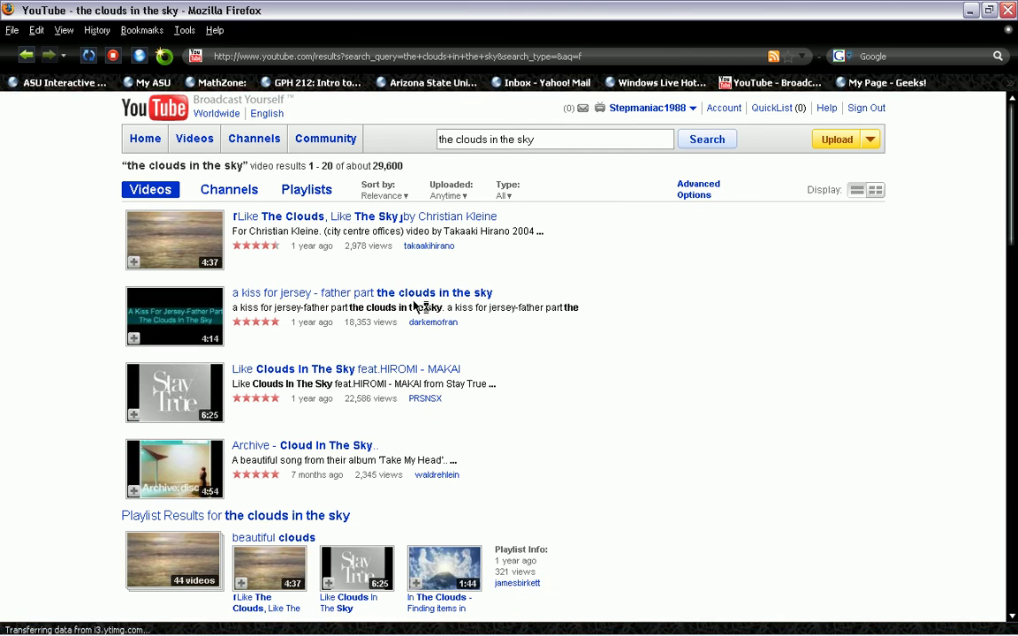
scroll(349, 248, "down", 2)
scroll(349, 247, "down", 4)
scroll(349, 247, "down", 5)
scroll(349, 247, "down", 6)
scroll(349, 247, "up", 16)
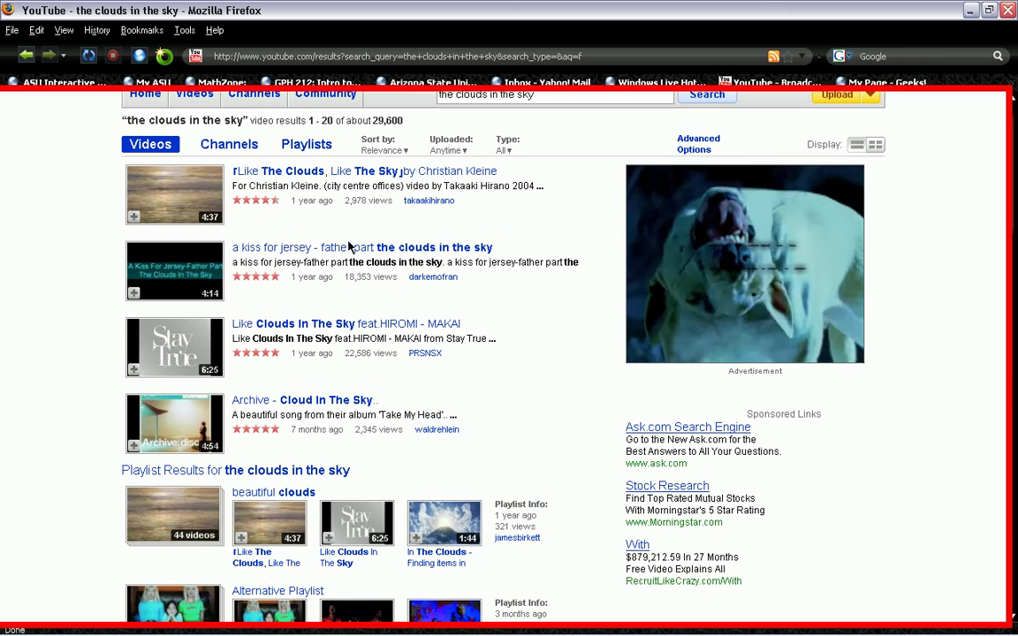
scroll(423, 106, "up", 1)
left_click_drag(534, 140, 434, 144)
- Search for 'the sunset' and scroll to the playlist results
type("the sun")
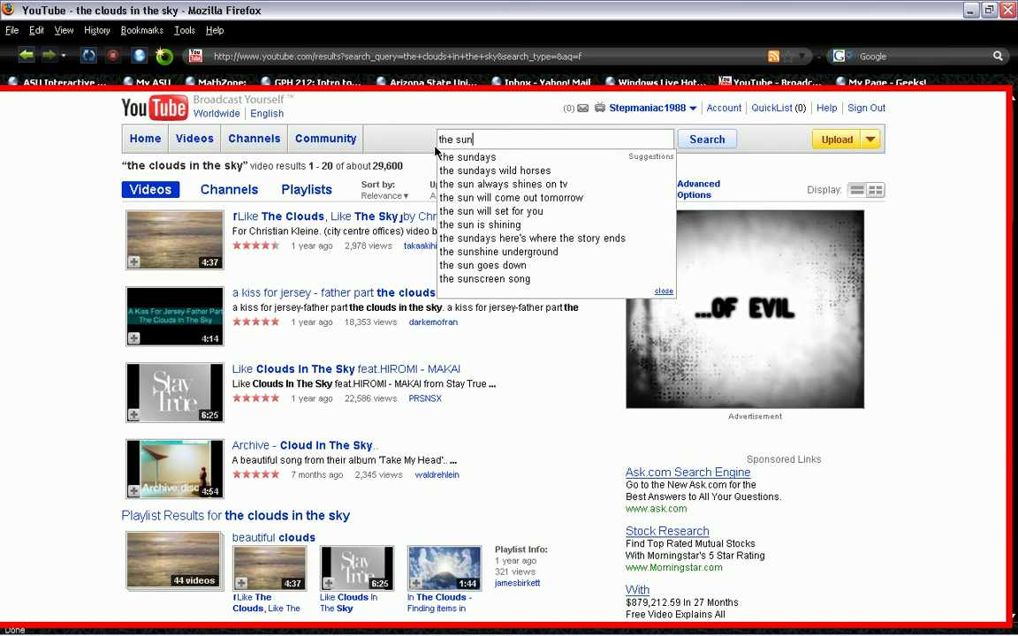
type("set")
key("Return")
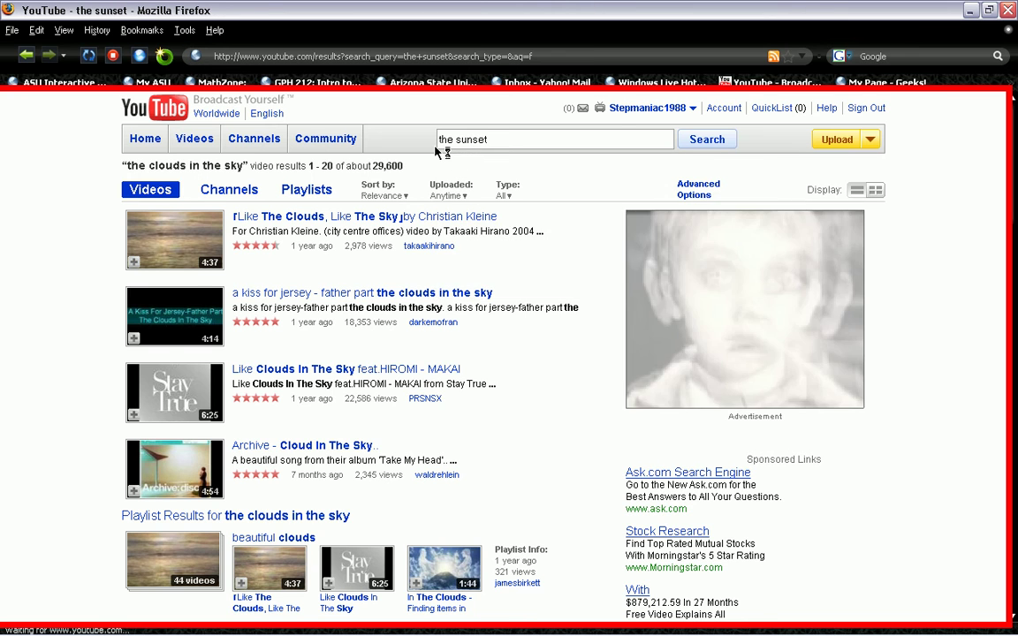
scroll(352, 393, "down", 6)
scroll(351, 385, "down", 1)
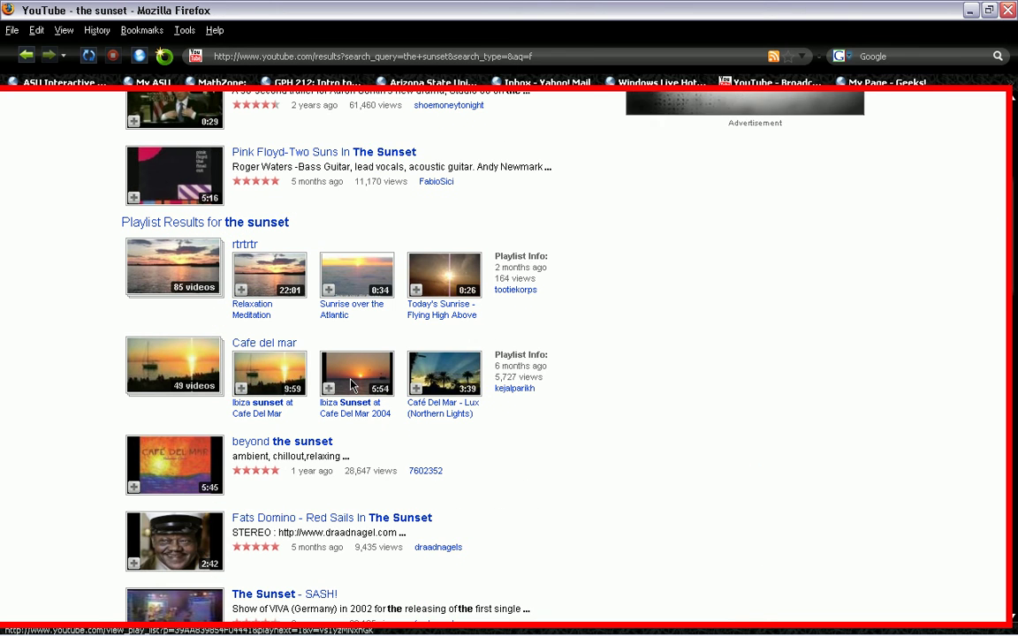
scroll(262, 460, "down", 3)
scroll(263, 473, "up", 3)
scroll(259, 363, "up", 1)
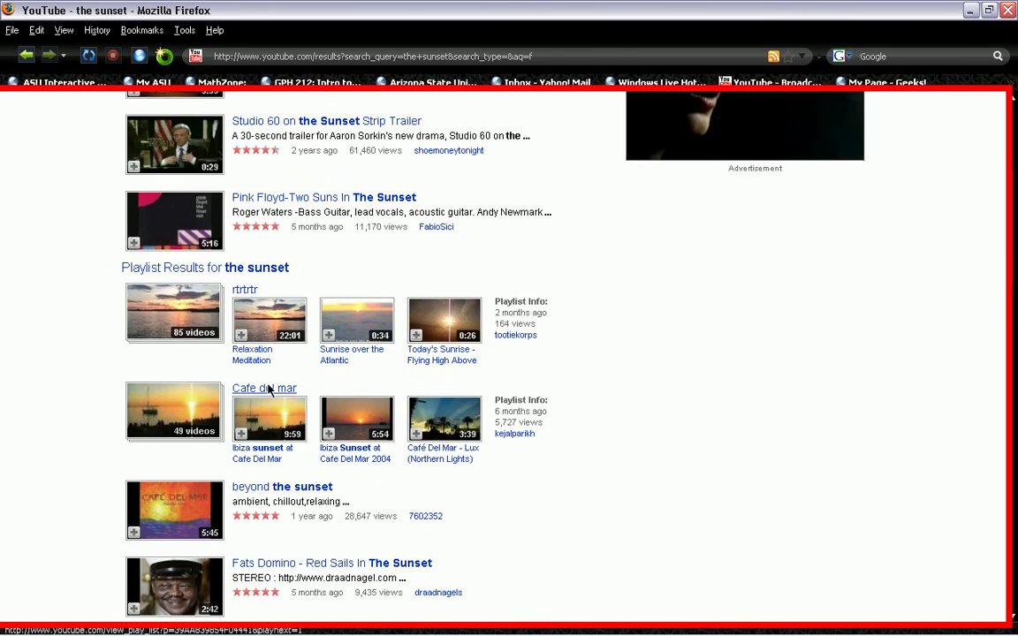
- Launch TubeHunter Ultra and open the Ibiza sunset at Cafe Del Mar video instead of Sunrise over the Atlantic
left_click(350, 351)
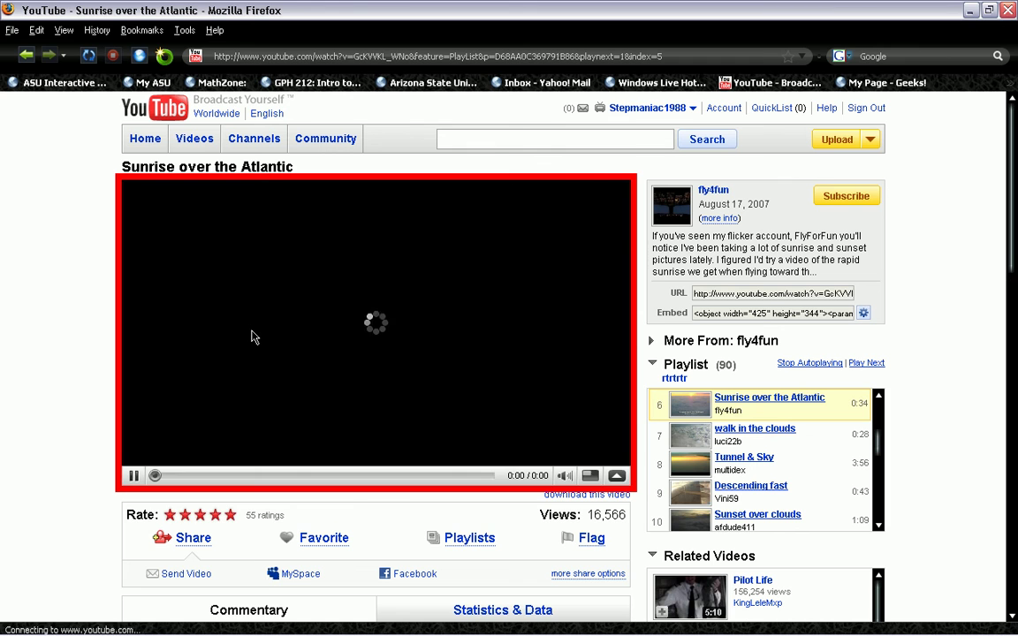
left_click(36, 625)
left_click(64, 566)
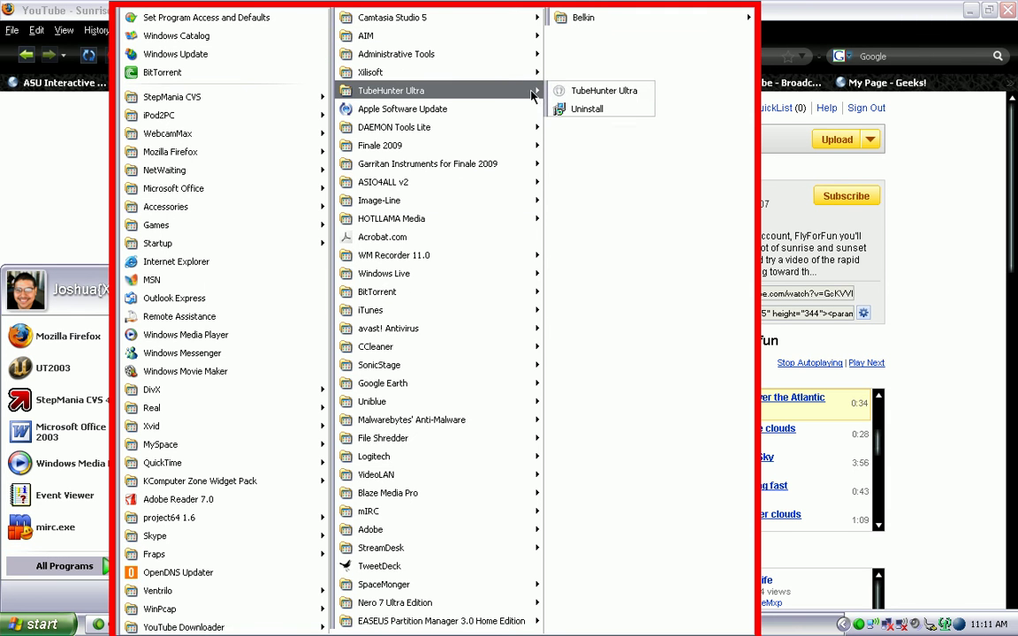
left_click(584, 85)
key("alt+Left")
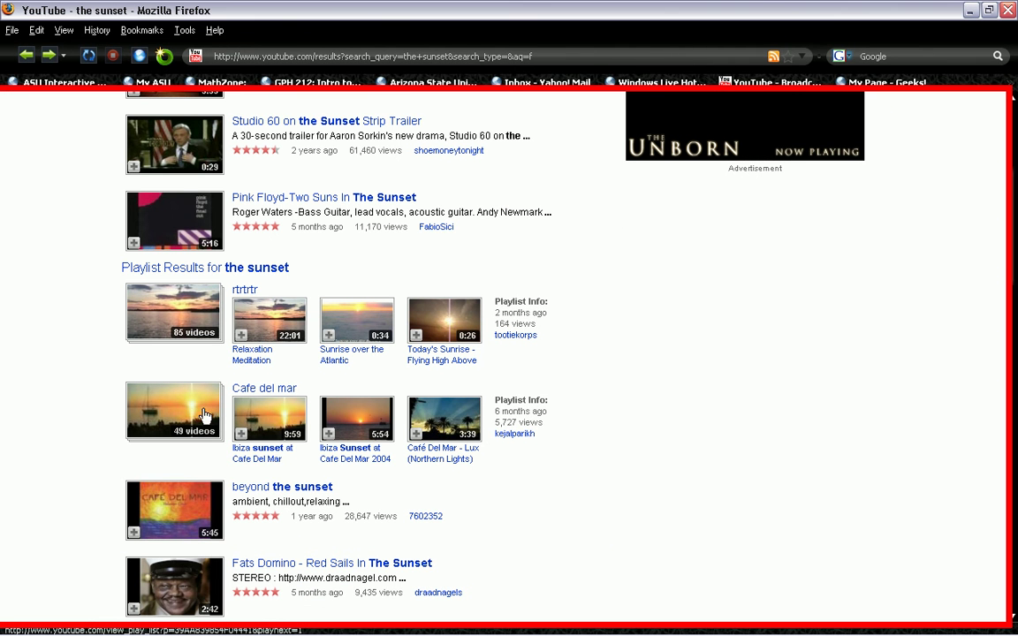
left_click(270, 453)
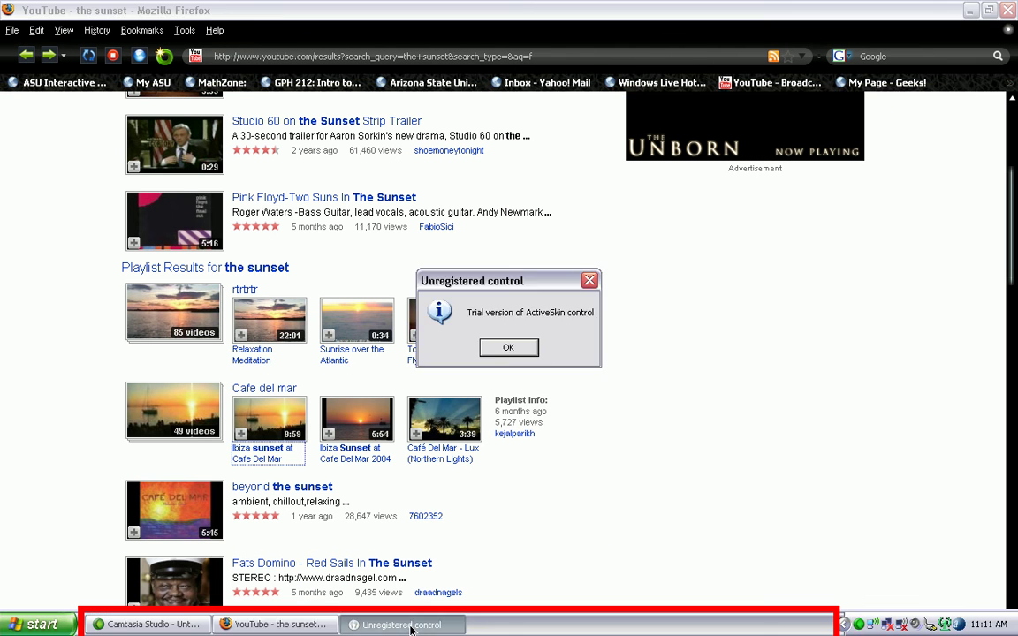
- Download the Ibiza sunset video without the water effect, then minimize the browser
left_click(508, 350)
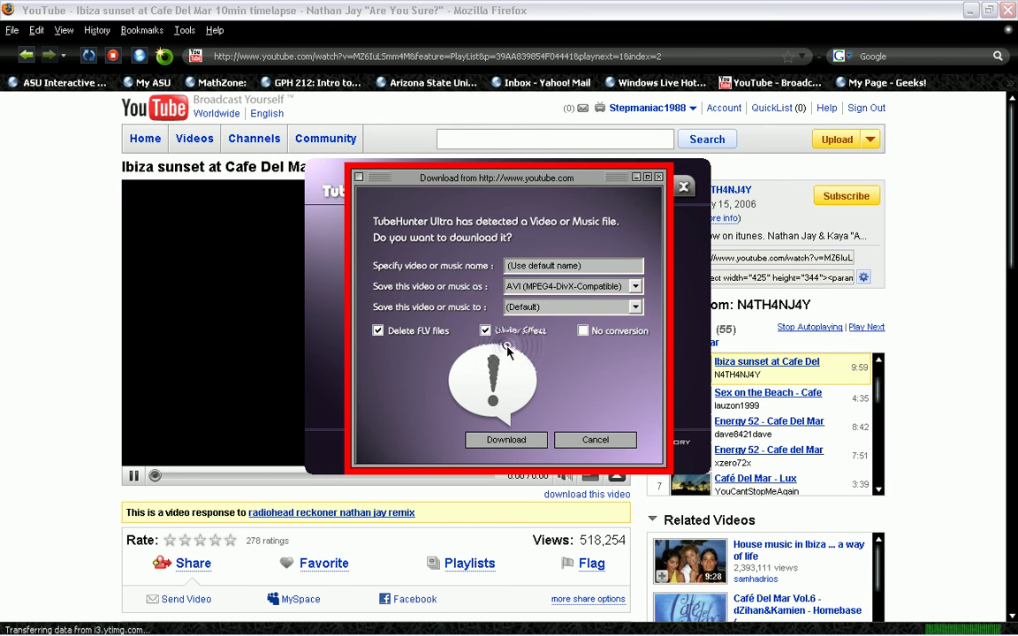
left_click(487, 332)
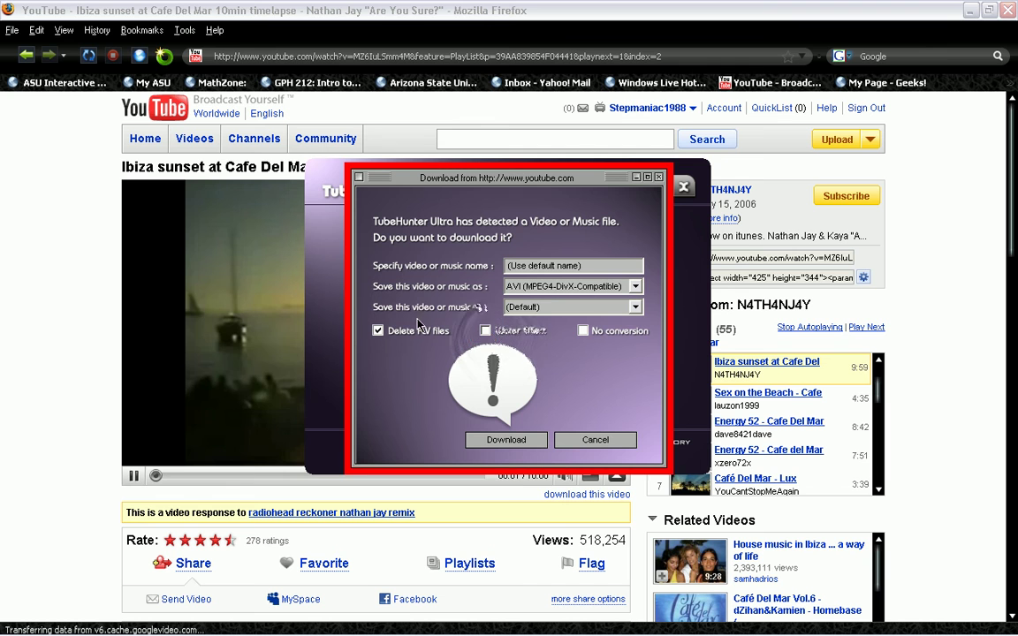
left_click(523, 440)
left_click(2, 298)
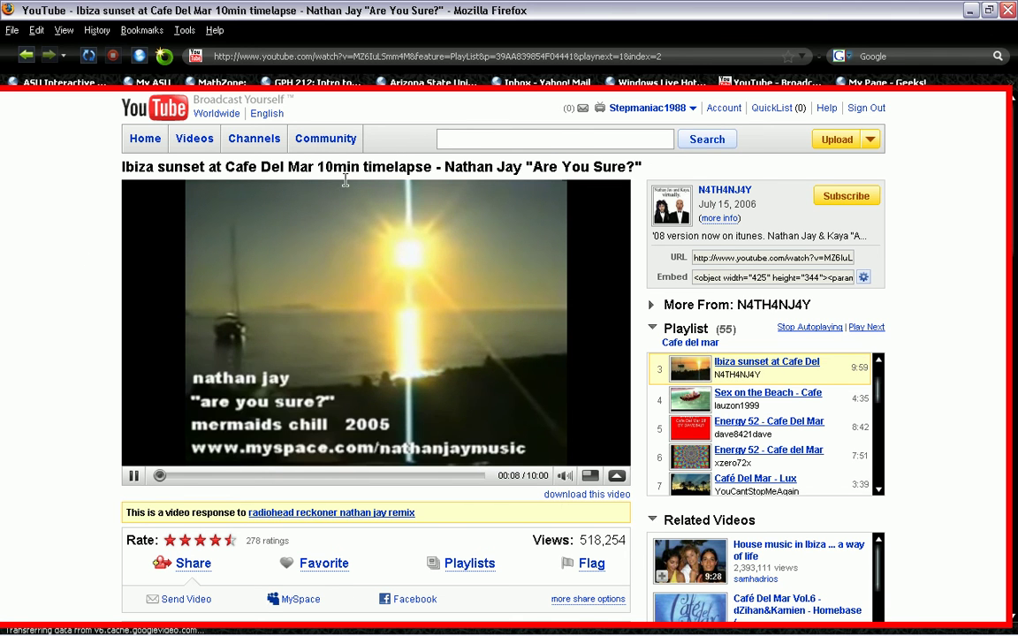
left_click(970, 10)
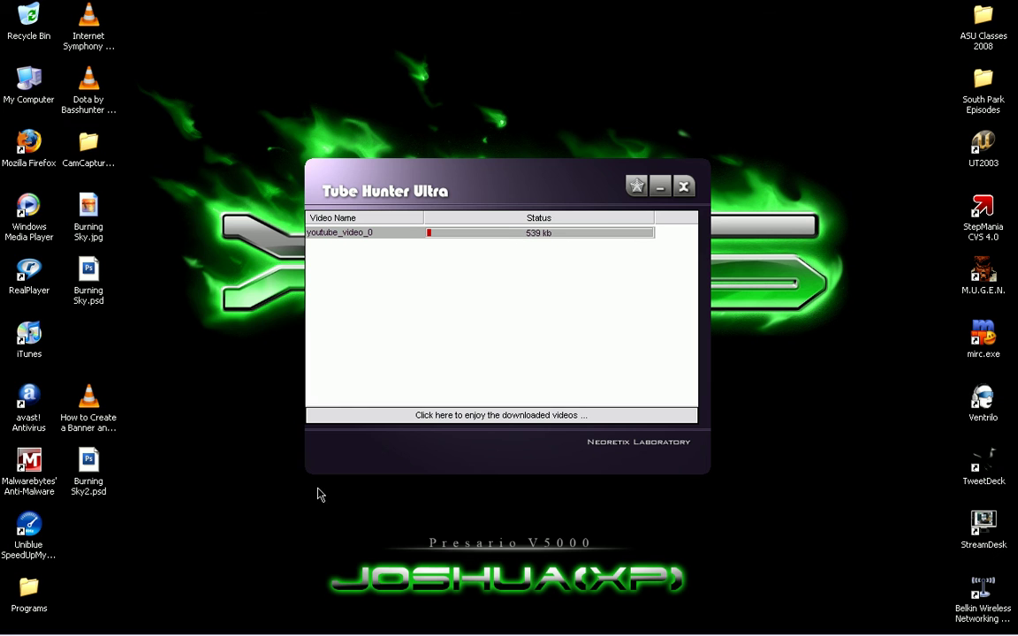
- Close TubeHunter Ultra, reopen Firefox, sign in to YouTube, and search for 'sky'
left_click(682, 188)
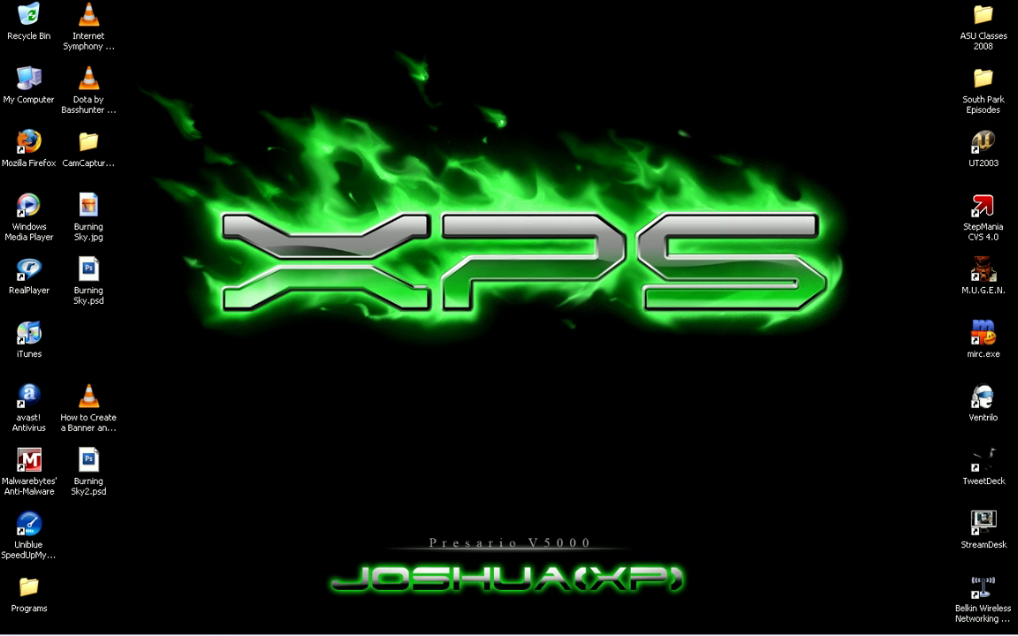
left_click(24, 154)
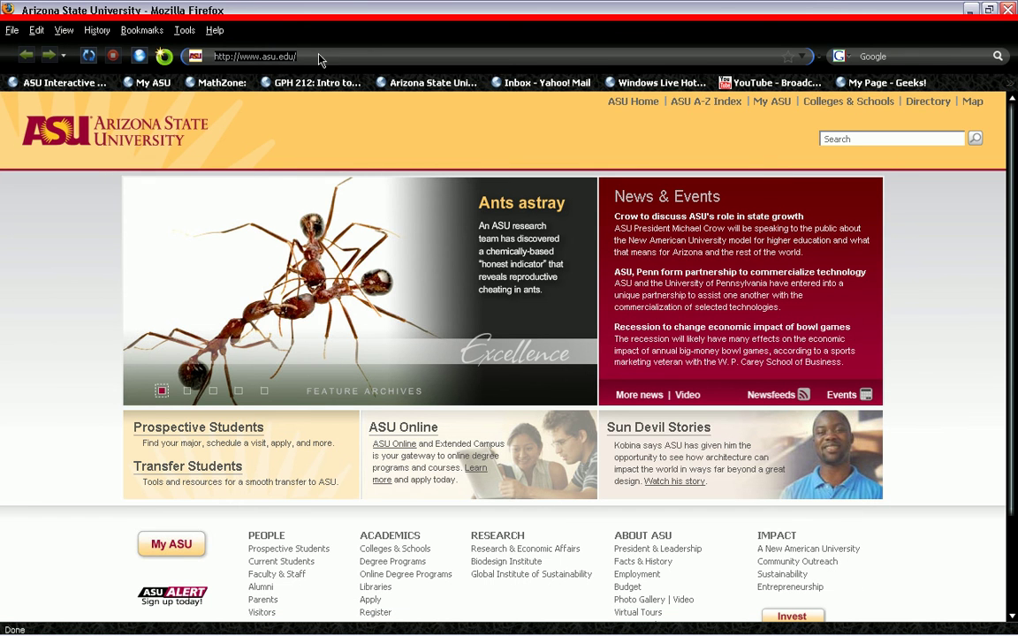
left_click(769, 82)
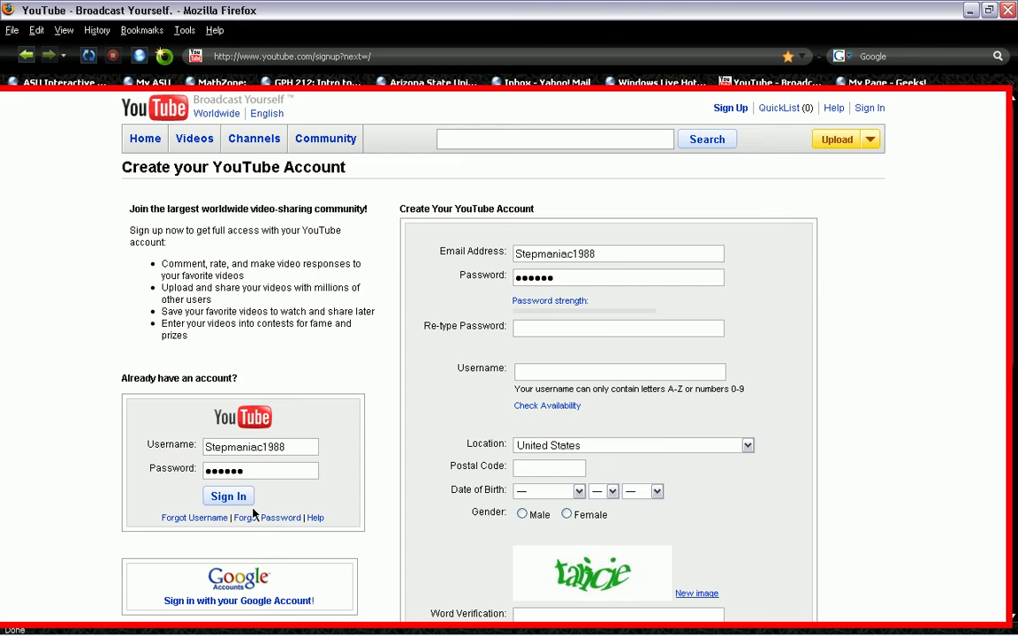
left_click(247, 499)
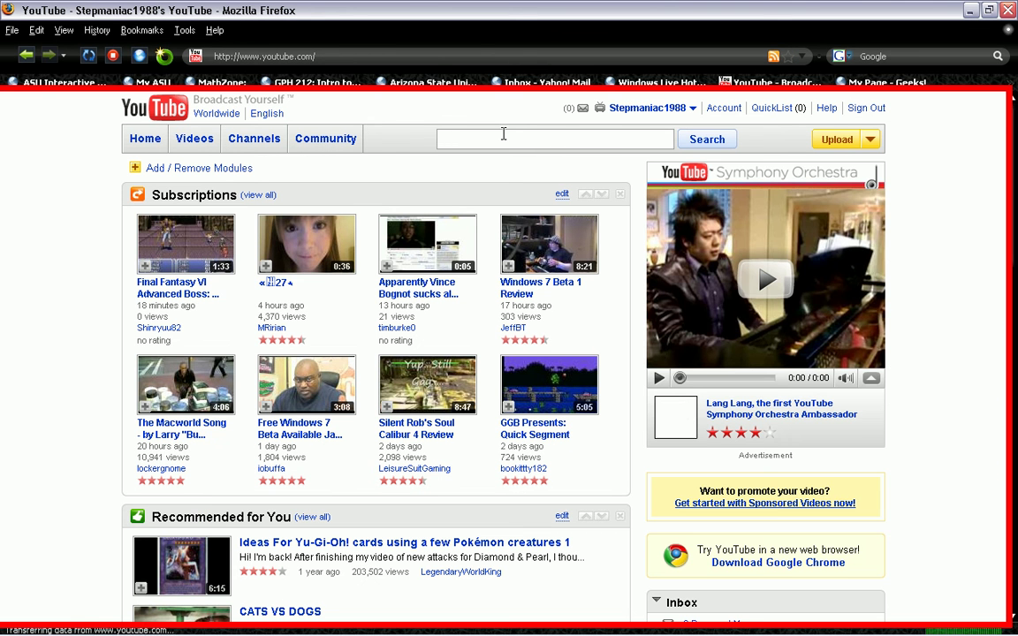
left_click(504, 133)
type("sky")
key("Return")
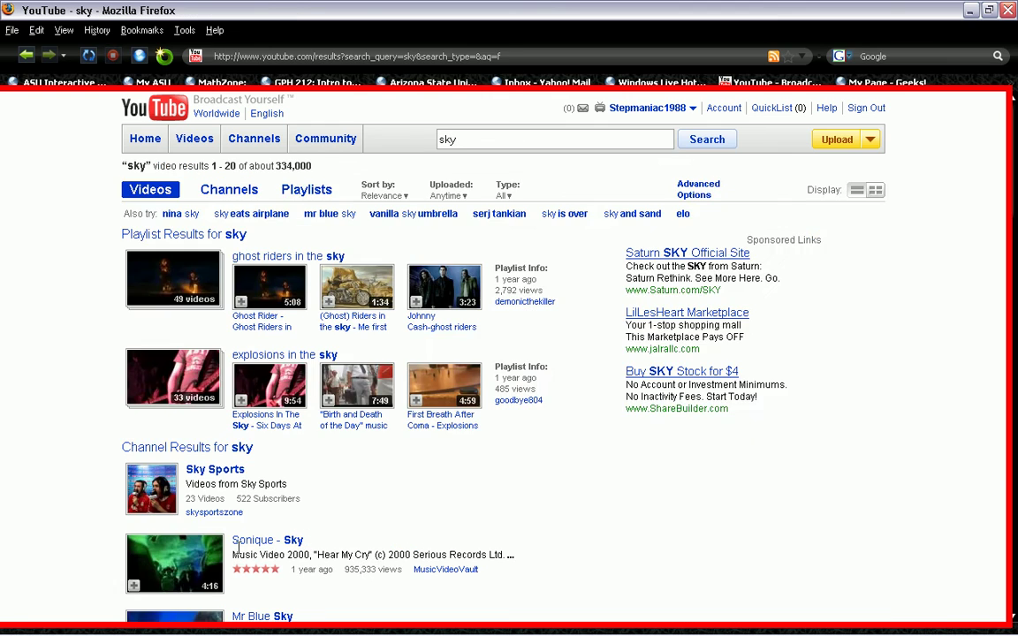
- Browse the 'sky' results, then search for 'the sky' instead
scroll(265, 543, "down", 8)
scroll(305, 530, "down", 10)
scroll(289, 530, "down", 4)
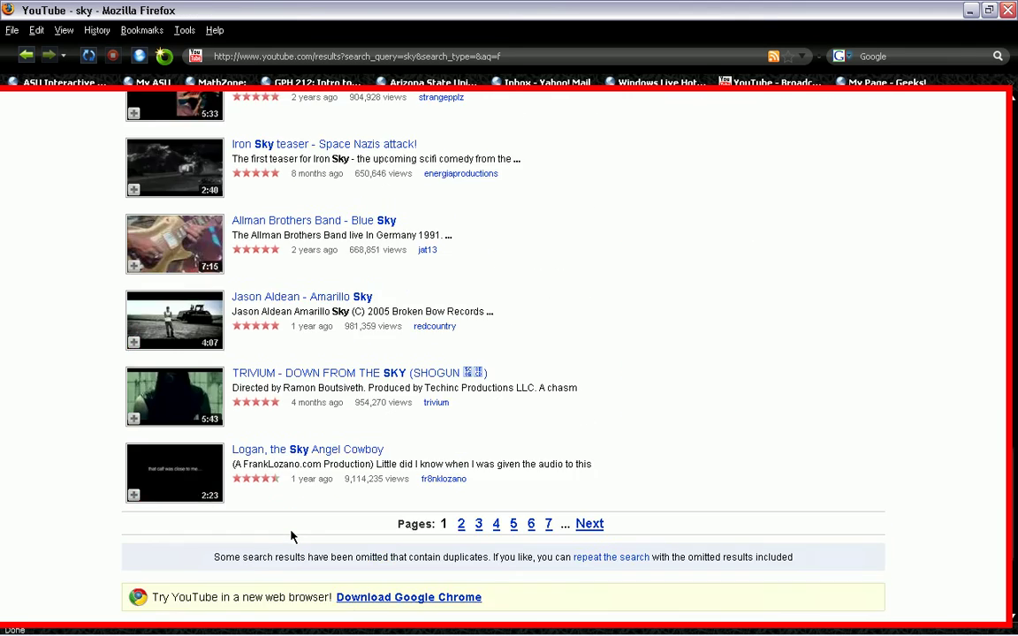
scroll(265, 538, "down", 10)
scroll(335, 495, "down", 4)
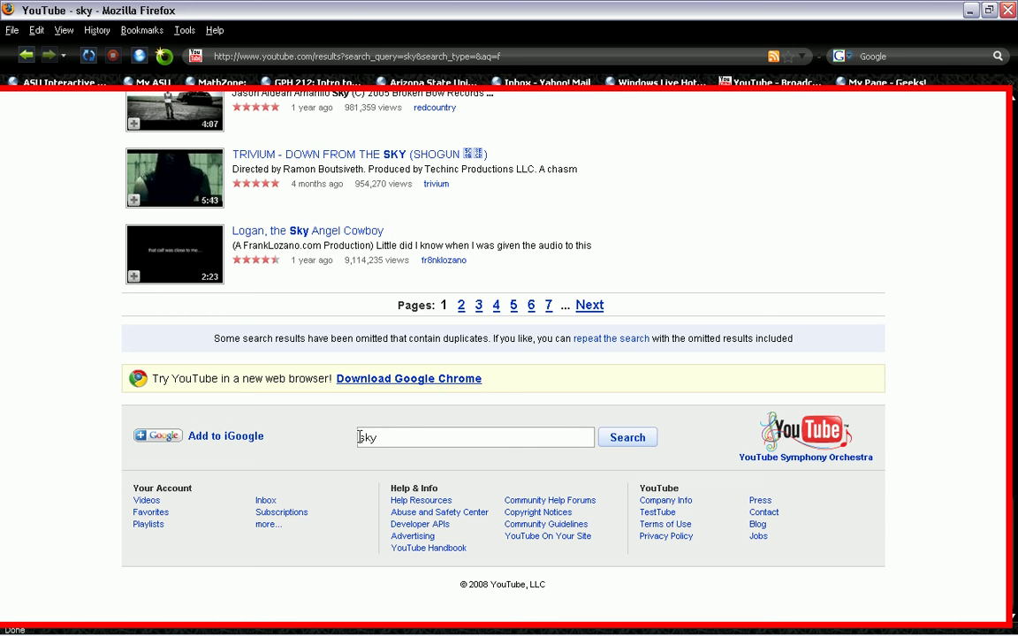
type("the")
key("Return")
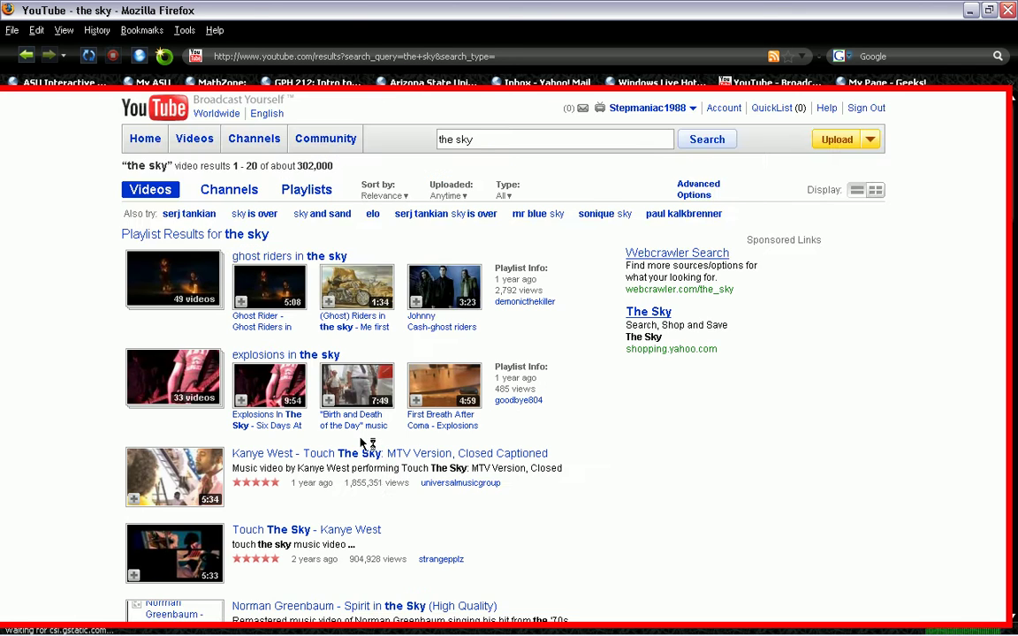
- Search for 'the sunset sky' and open The sunset sky video
scroll(361, 444, "down", 6)
scroll(361, 443, "up", 6)
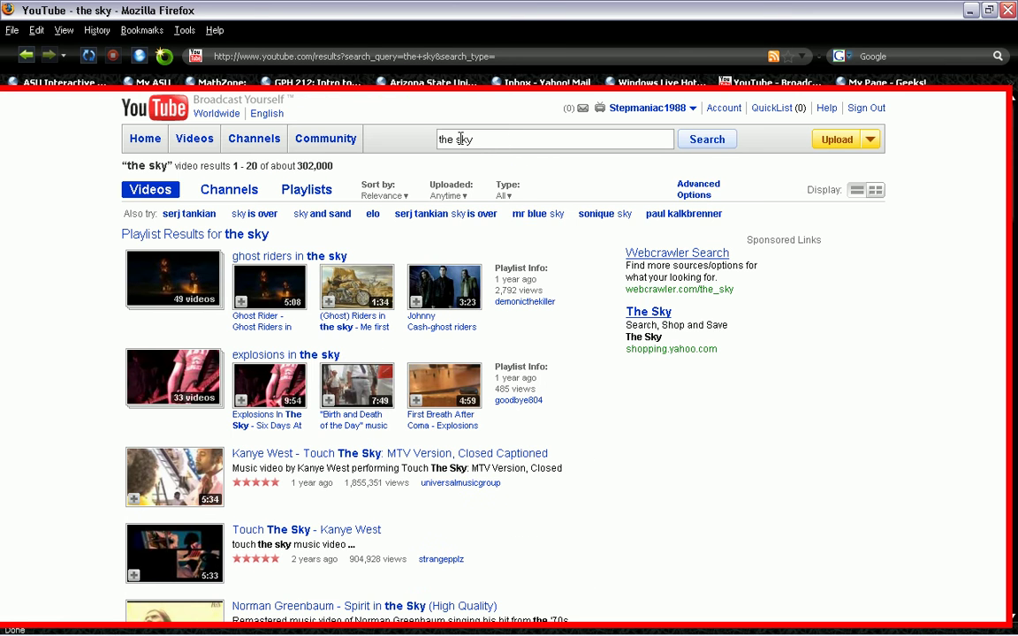
type("sunset s")
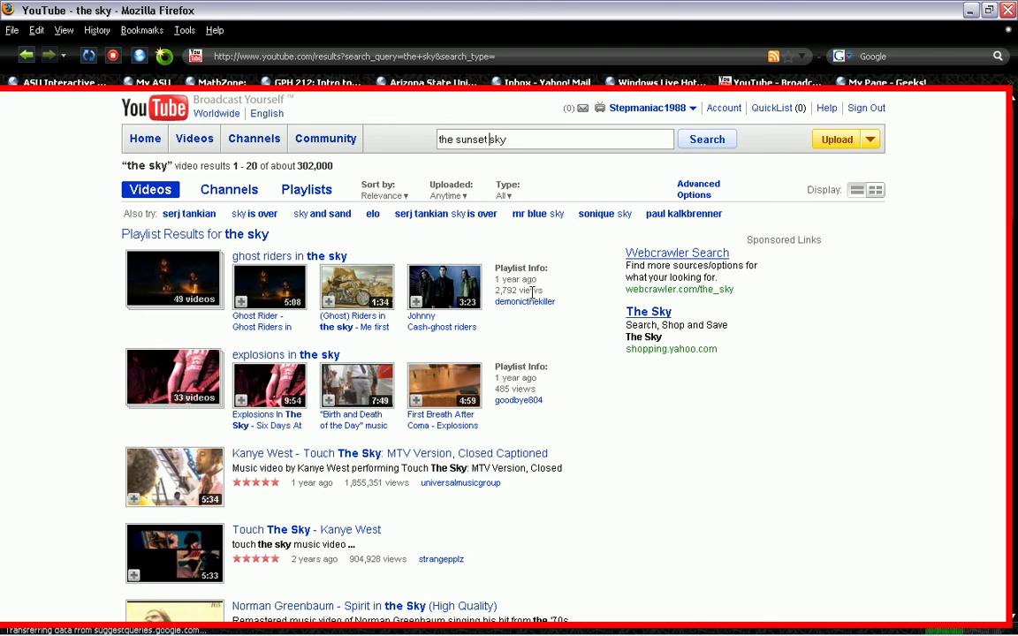
key("Return")
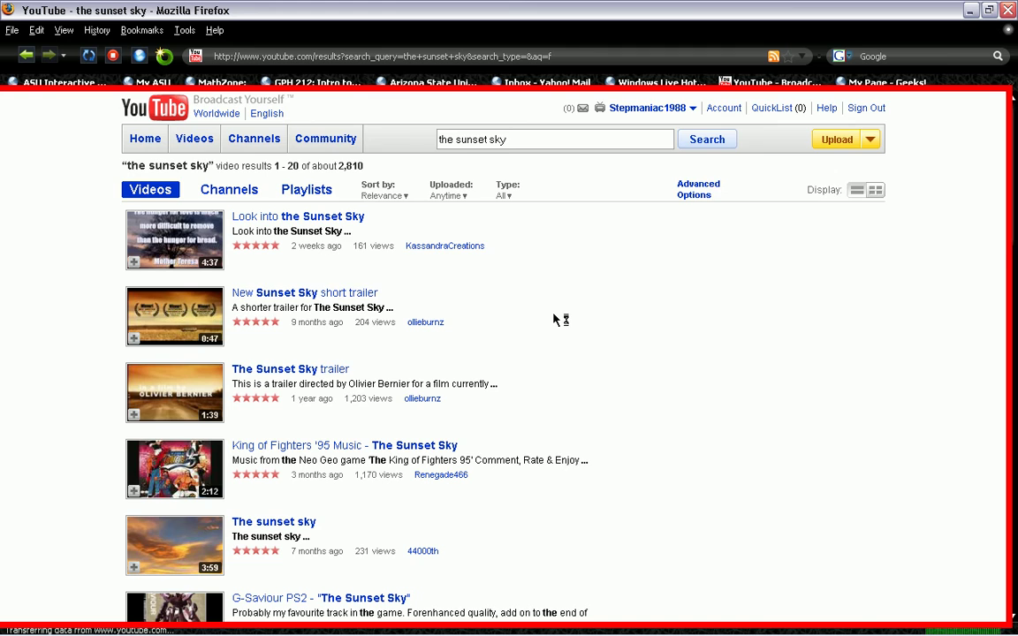
scroll(374, 399, "down", 4)
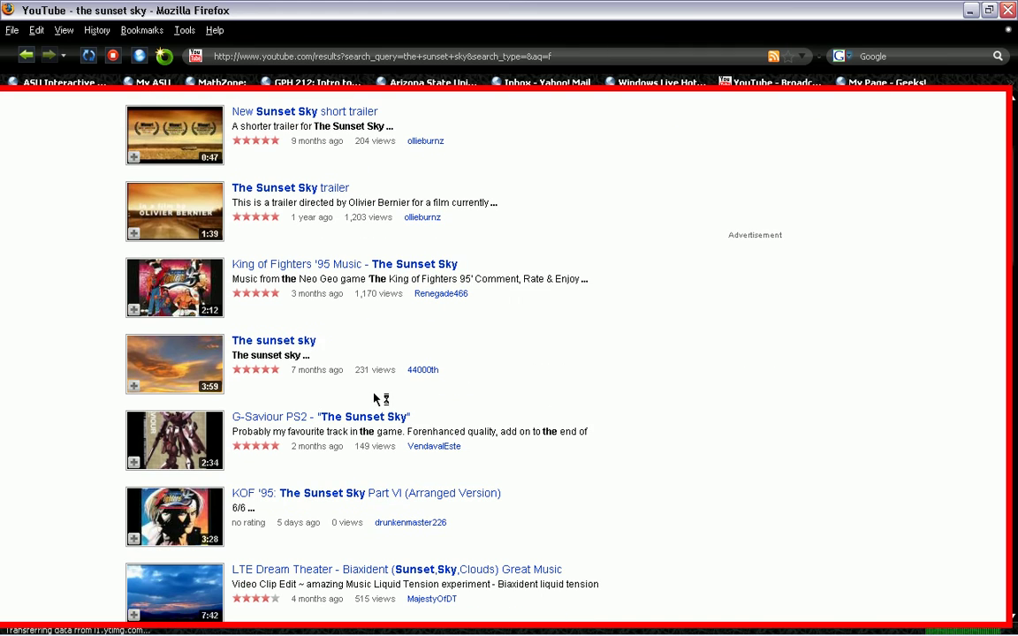
left_click(287, 342)
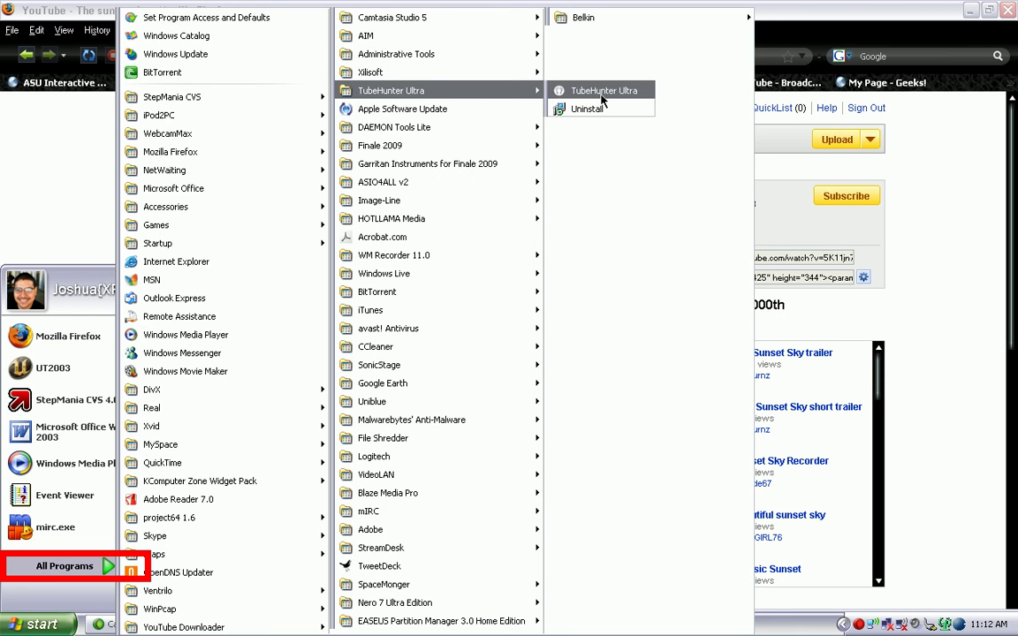
- Queue The sunset sky as sjc.youtube_video_1 without the water effect, then close TubeHunter Ultra
left_click(585, 91)
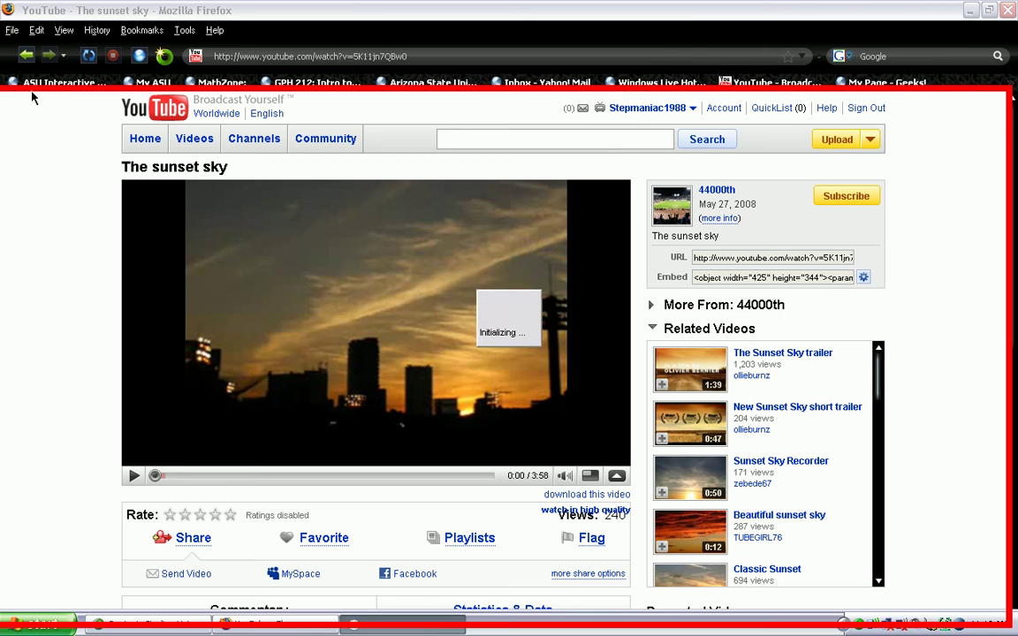
left_click(508, 347)
left_click(89, 55)
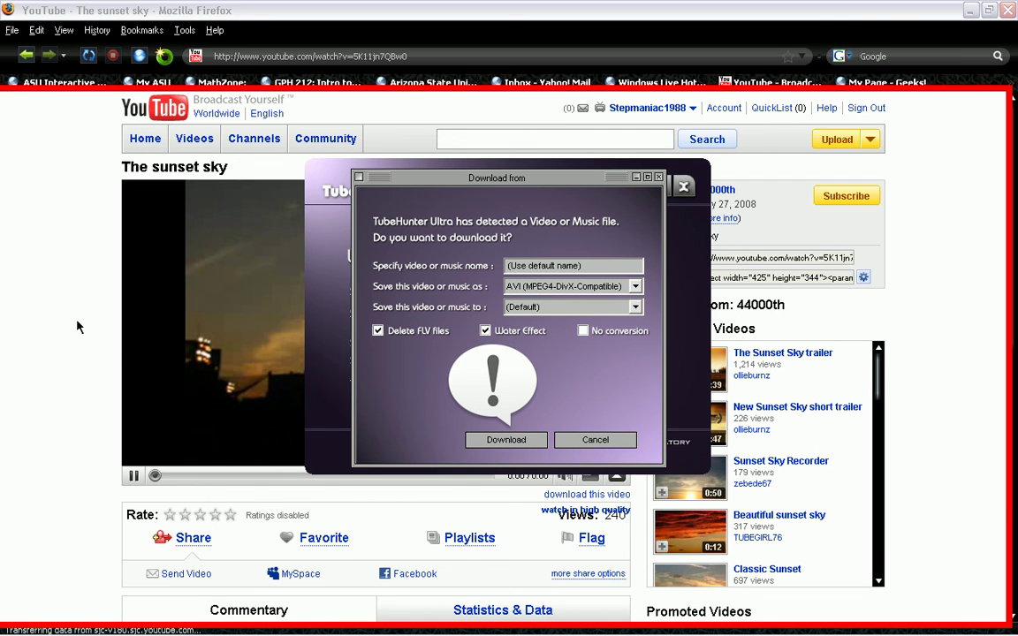
left_click(487, 331)
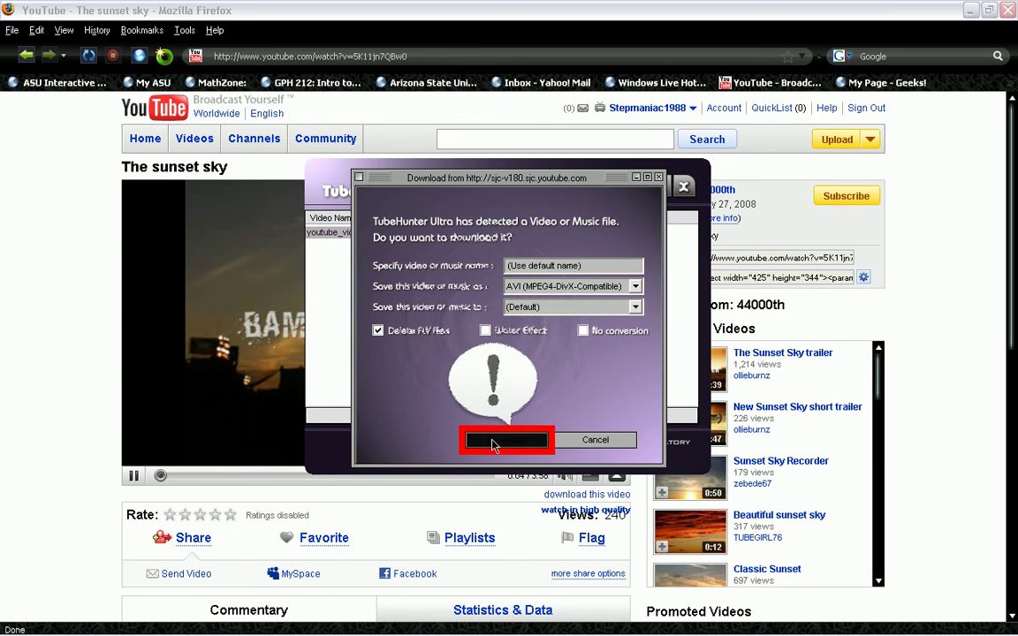
left_click(493, 442)
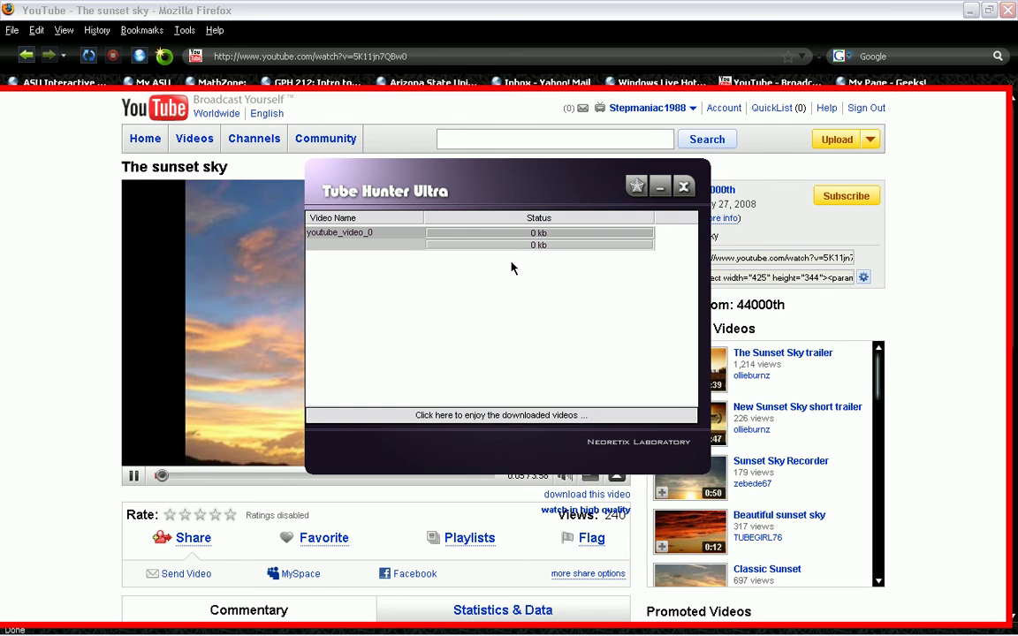
left_click(512, 244)
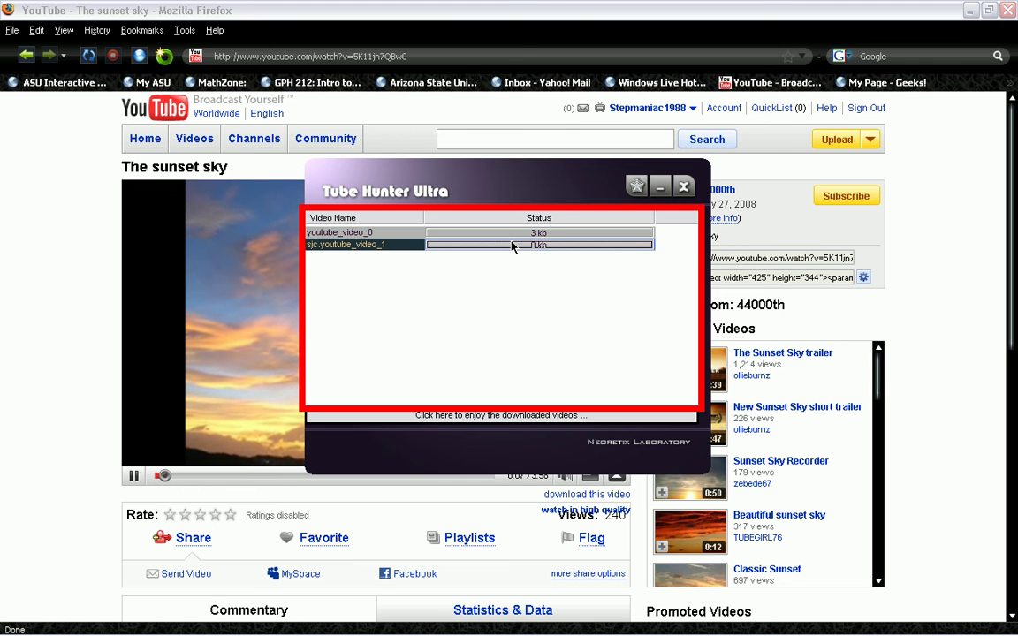
left_click(411, 246)
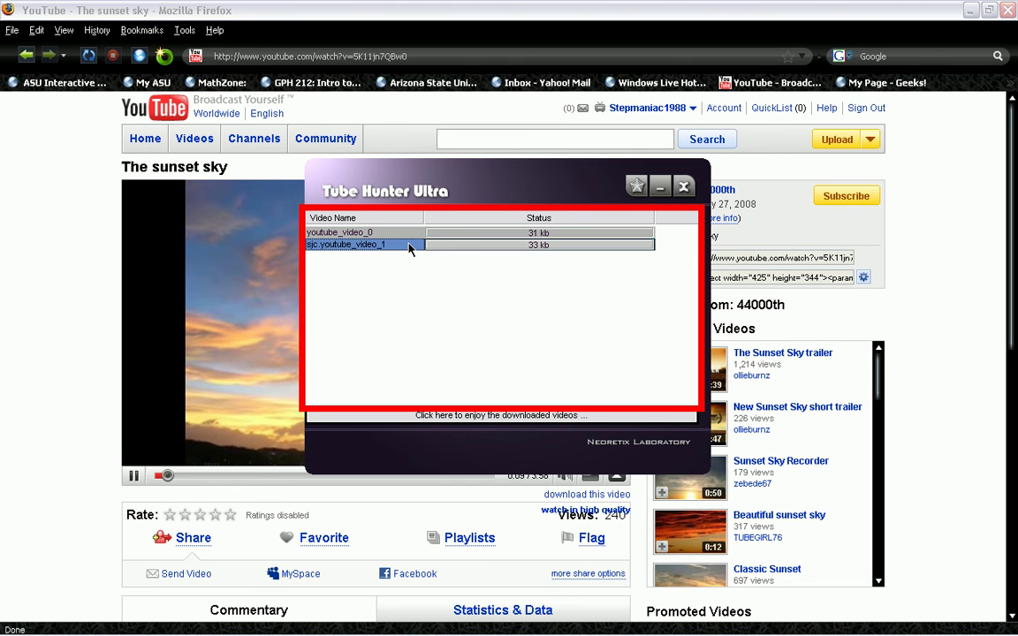
left_click(684, 187)
left_click(36, 625)
mouse_move(391, 90)
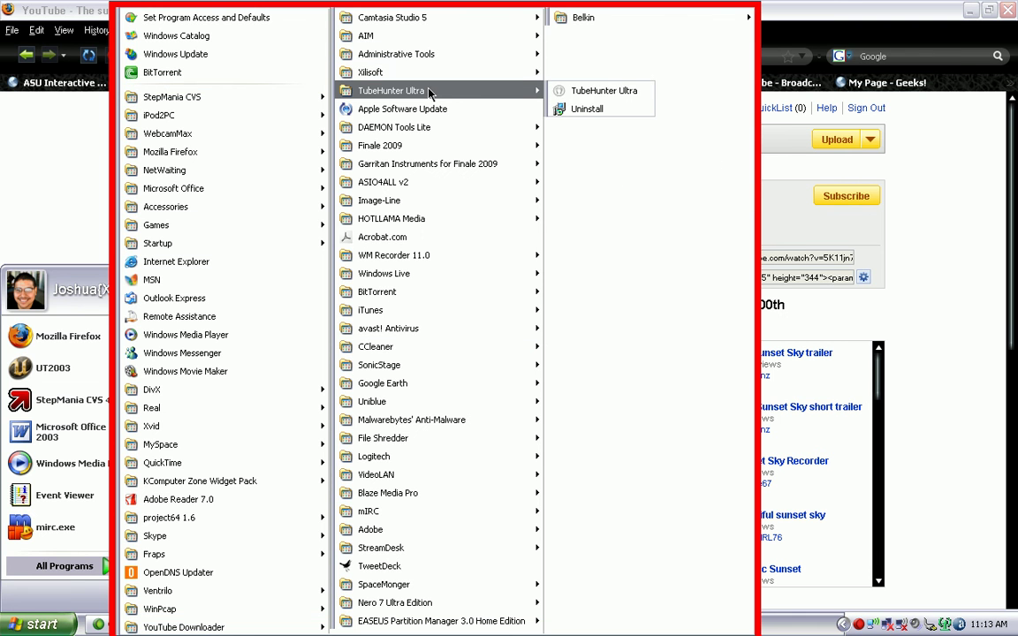
- Relaunch TubeHunter Ultra, dismiss the trial notice, and decline downloading the video again
left_click(565, 93)
left_click(89, 55)
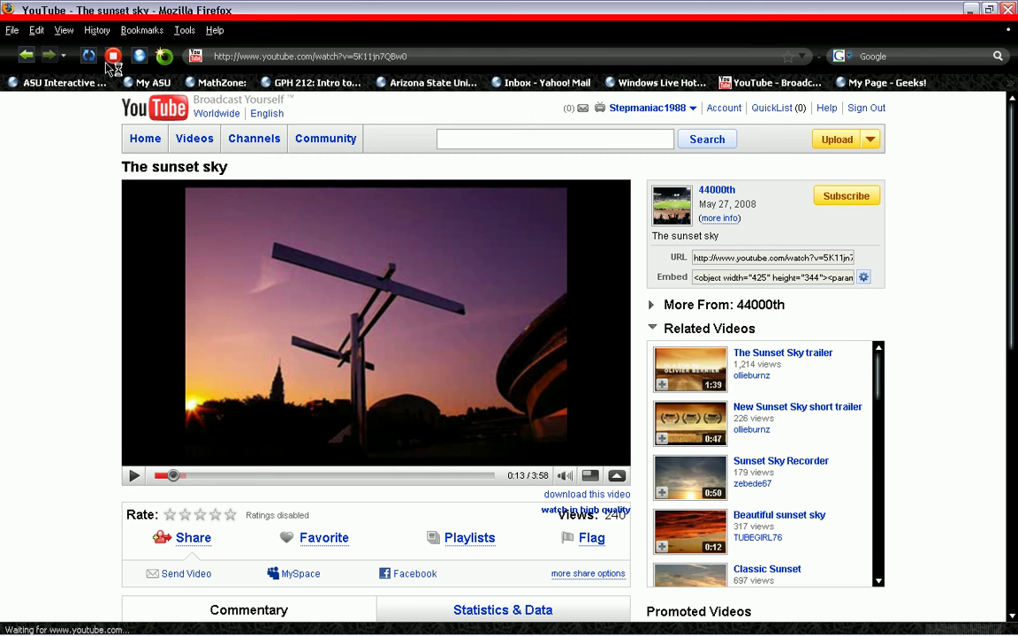
left_click(521, 351)
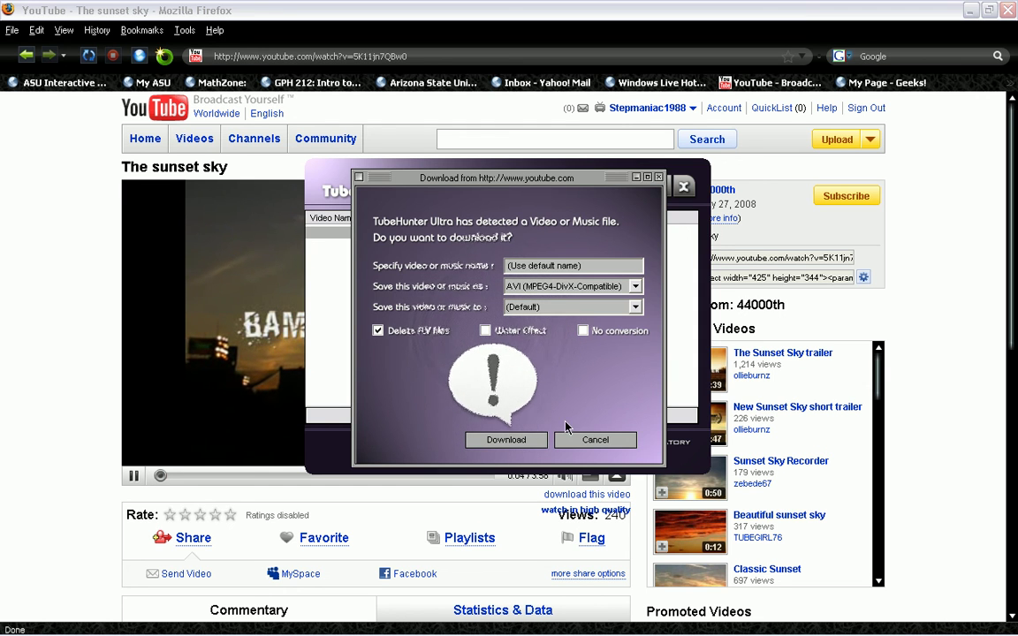
left_click(596, 440)
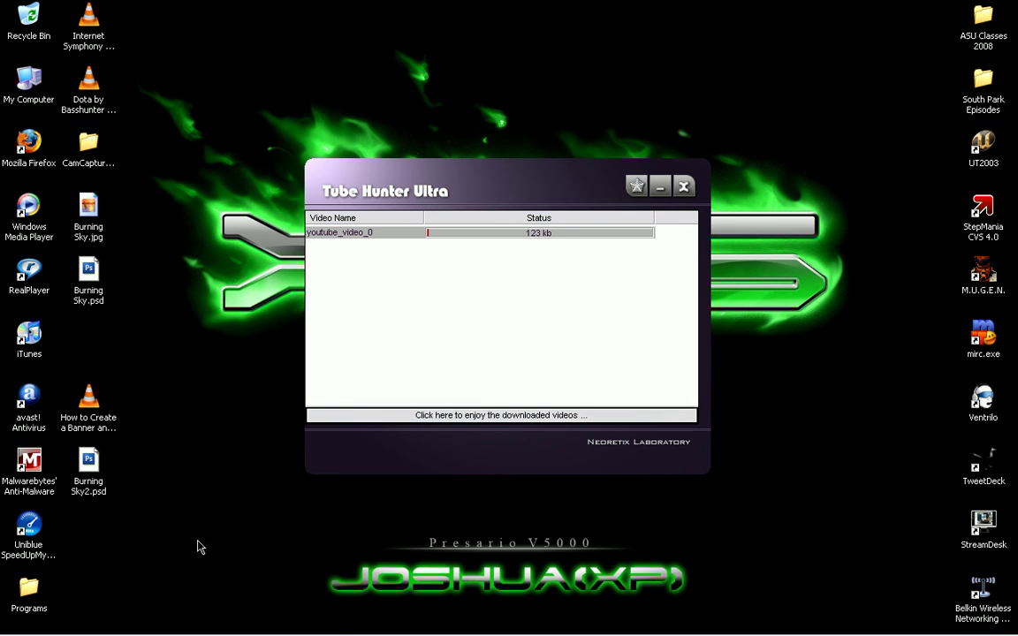
- Restore Camtasia Recorder from the tray to show the capture statistics at 9:41
left_click(862, 626)
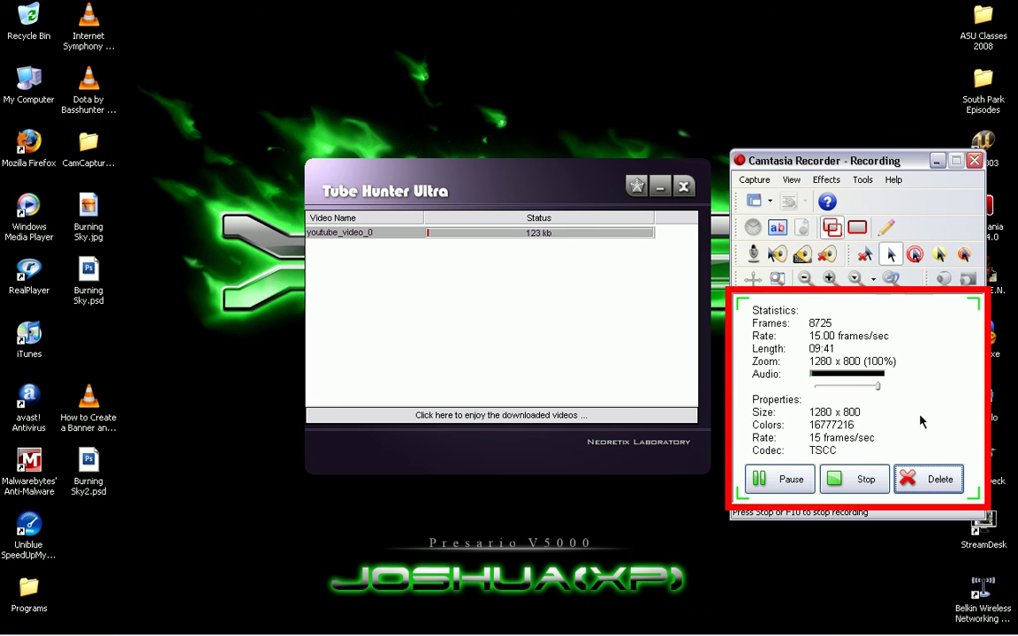